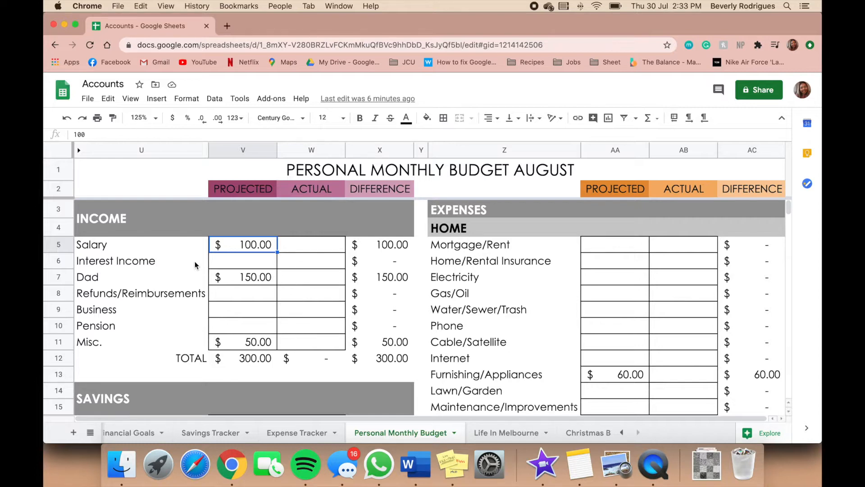
{"action": "left_click", "coordinate": [314, 279]}
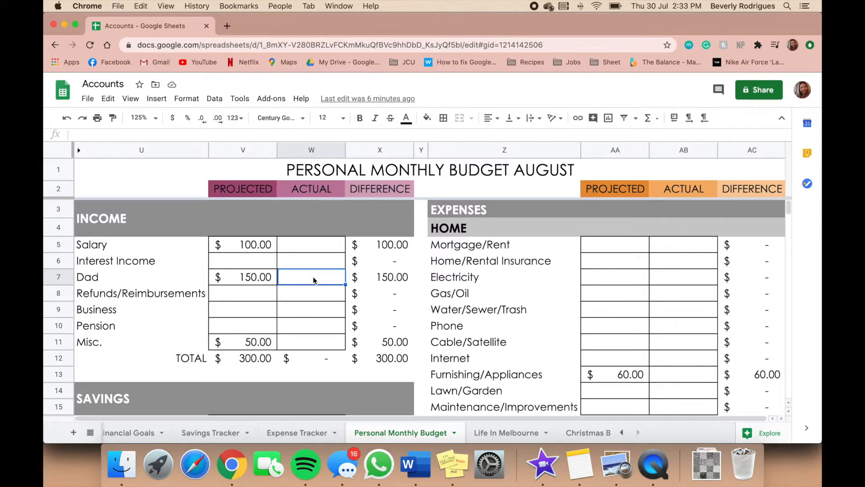
{"action": "left_click", "coordinate": [259, 282]}
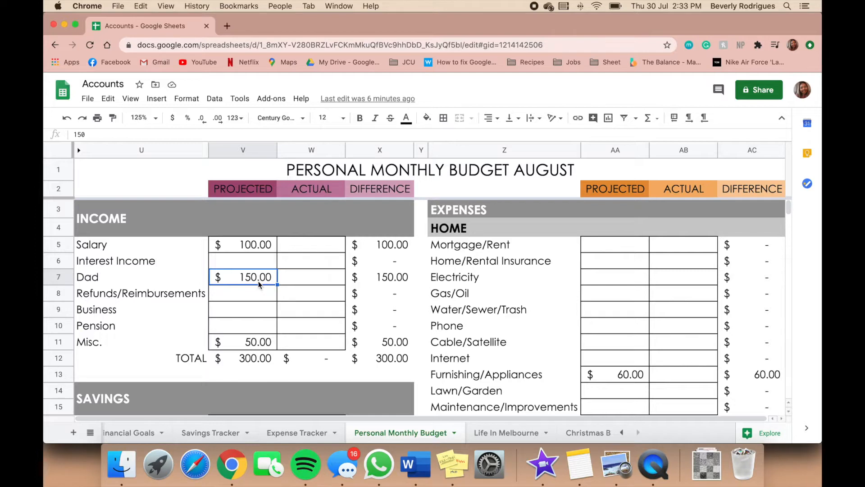
{"action": "left_click", "coordinate": [241, 243]}
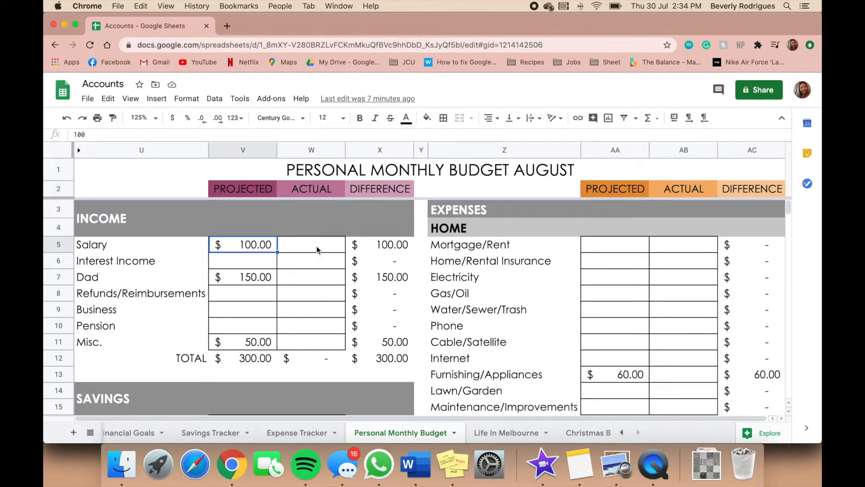
{"action": "left_click", "coordinate": [238, 278]}
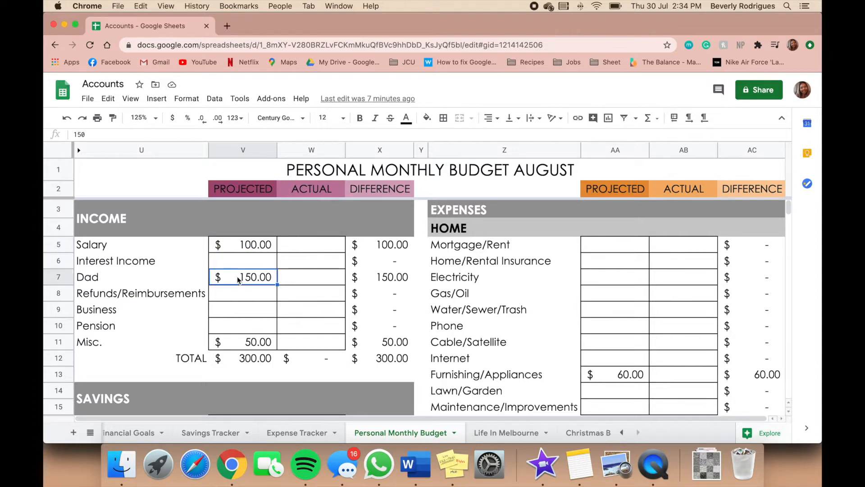
- Enter $3 as the projected Interest Income in the Income section
{"action": "left_click", "coordinate": [245, 261]}
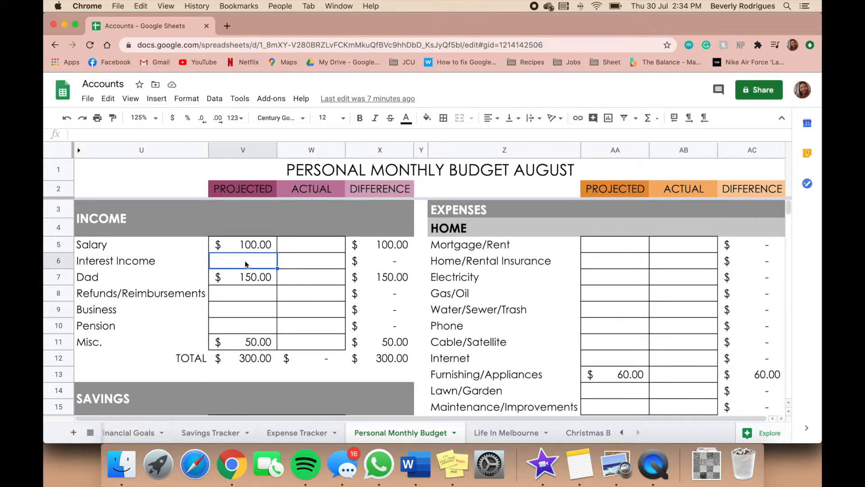
{"action": "type", "text": "$ "}
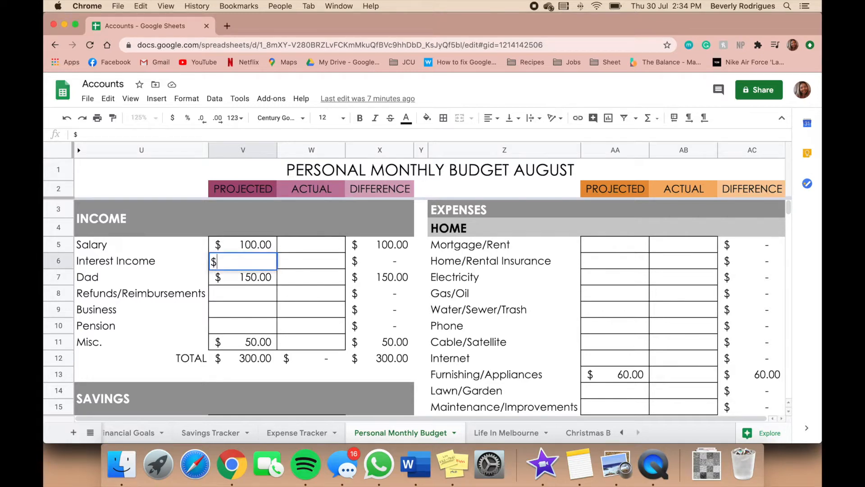
{"action": "type", "text": "3"}
{"action": "key", "text": "Return"}
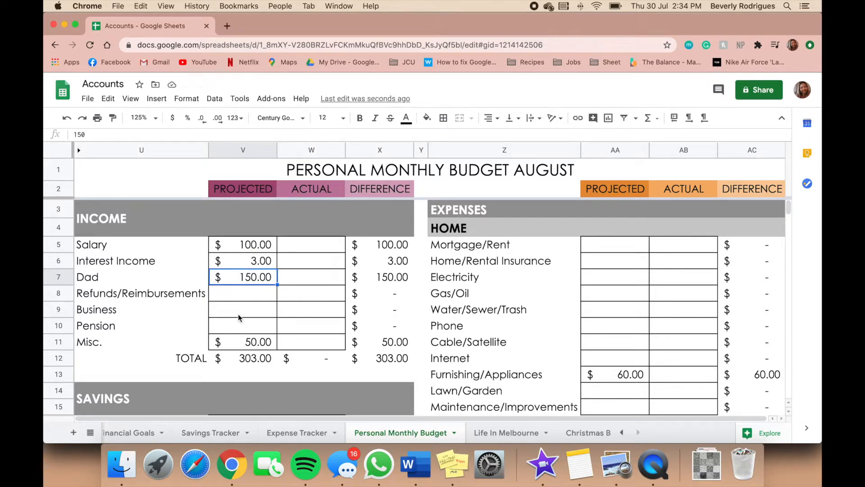
{"action": "left_click", "coordinate": [163, 278]}
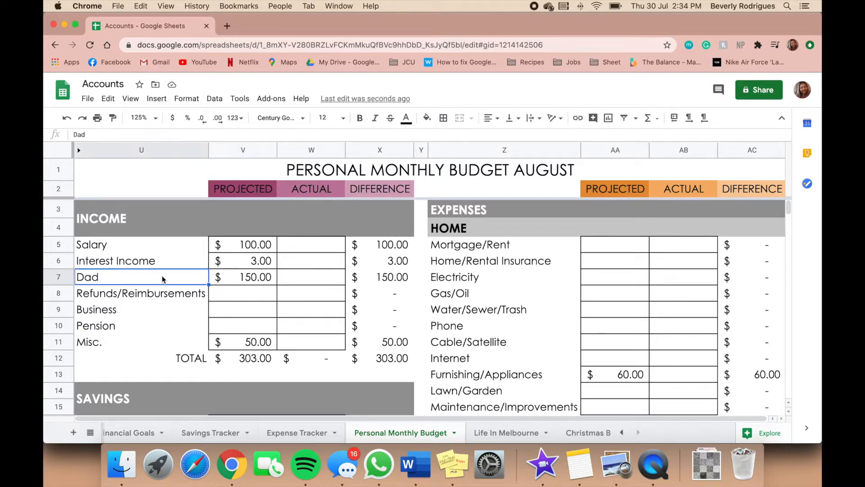
{"action": "left_click", "coordinate": [225, 278]}
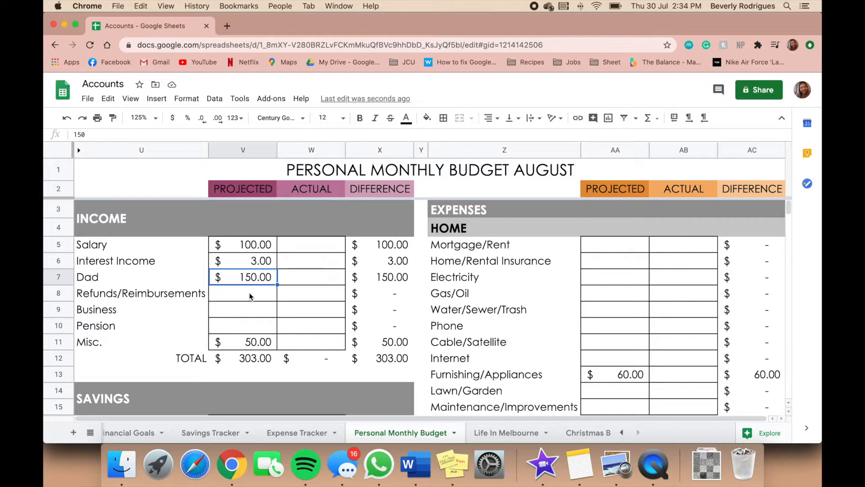
{"action": "left_click", "coordinate": [282, 280]}
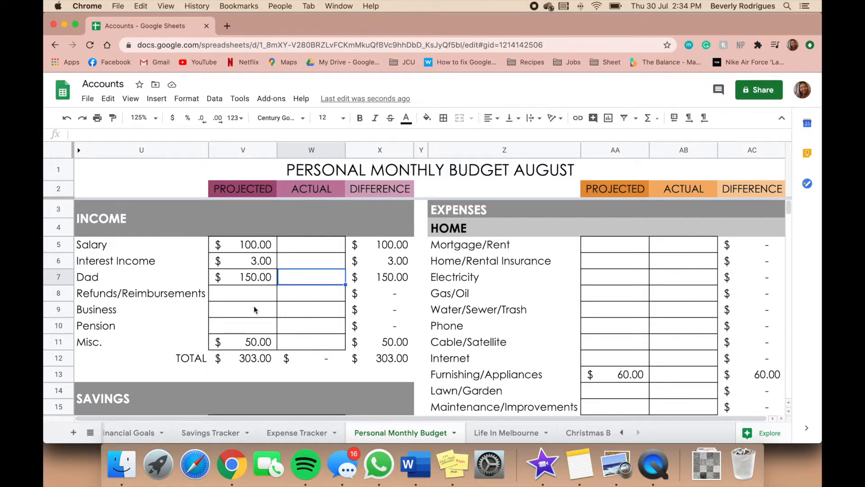
{"action": "left_click", "coordinate": [246, 297]}
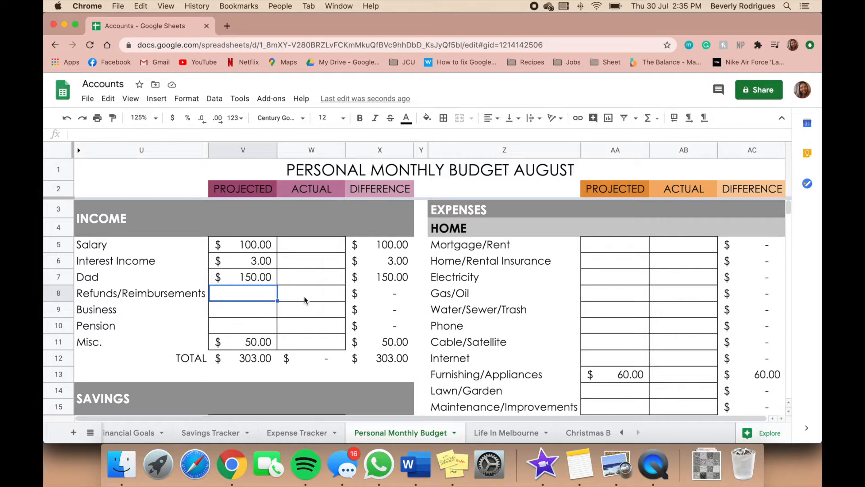
- Enter 0 as the projected Business income in the Income section
{"action": "left_click", "coordinate": [224, 314]}
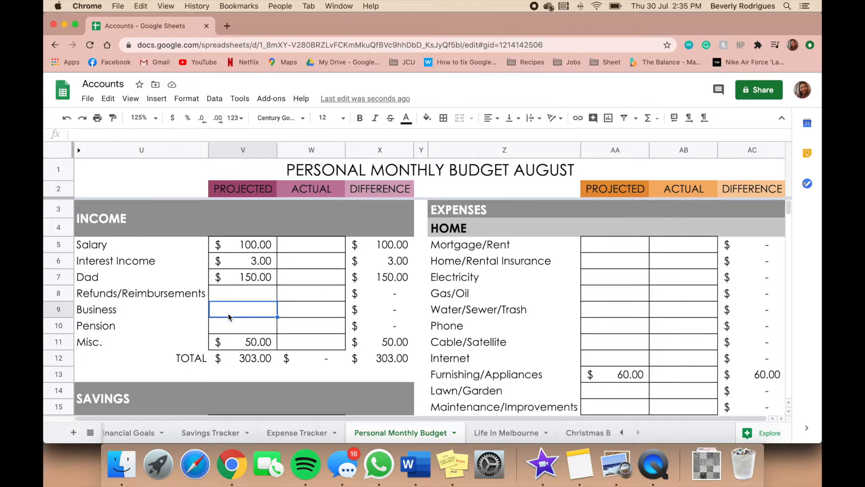
{"action": "type", "text": "0"}
{"action": "key", "text": "Return"}
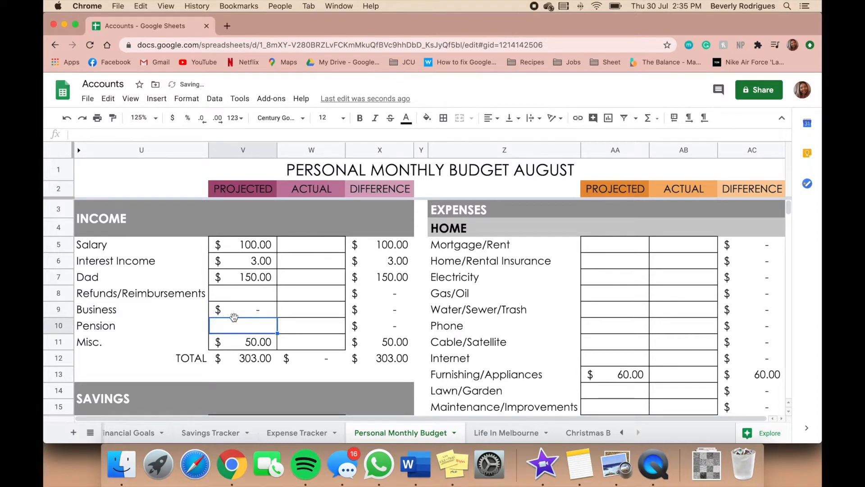
- Review the projected Misc. income and the formula behind the projected income total
{"action": "scroll", "coordinate": [246, 330], "scroll_direction": "down", "scroll_amount": 2}
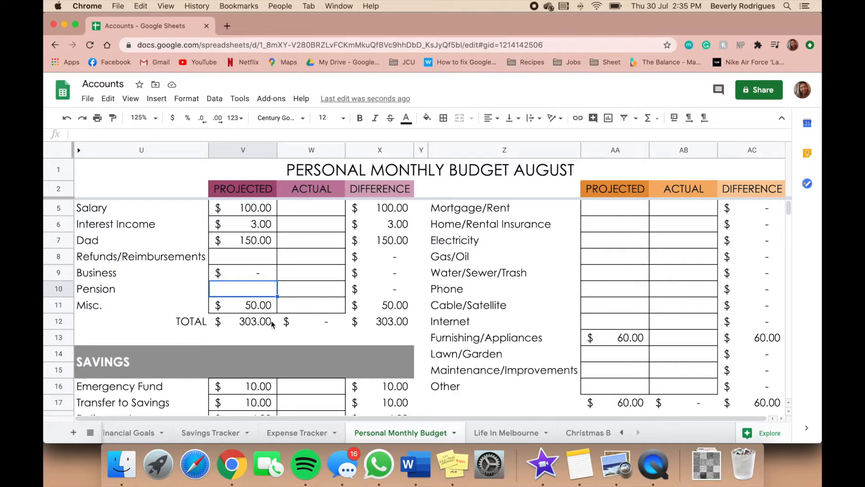
{"action": "scroll", "coordinate": [272, 324], "scroll_direction": "down", "scroll_amount": 1}
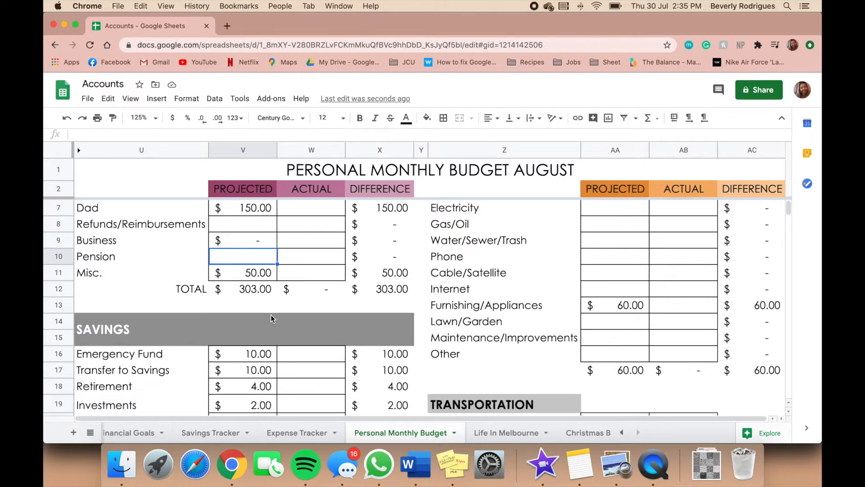
{"action": "left_click", "coordinate": [246, 278]}
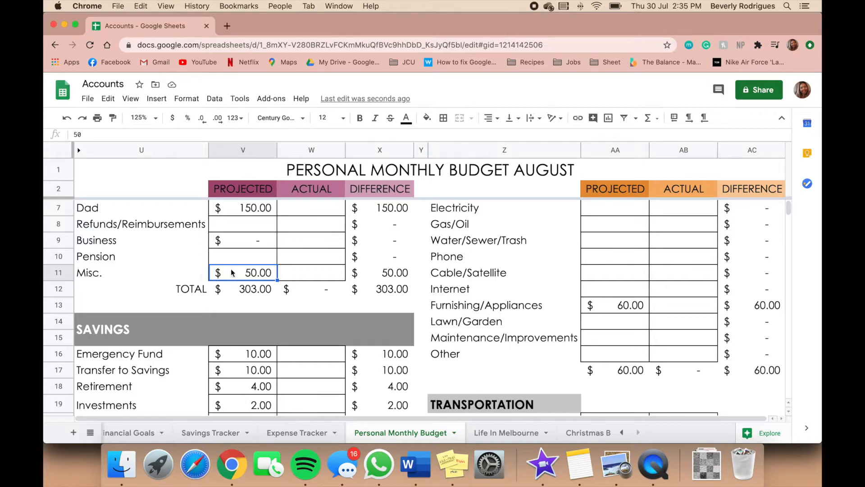
{"action": "left_click", "coordinate": [287, 272]}
{"action": "left_click", "coordinate": [263, 273]}
{"action": "left_click", "coordinate": [242, 291]}
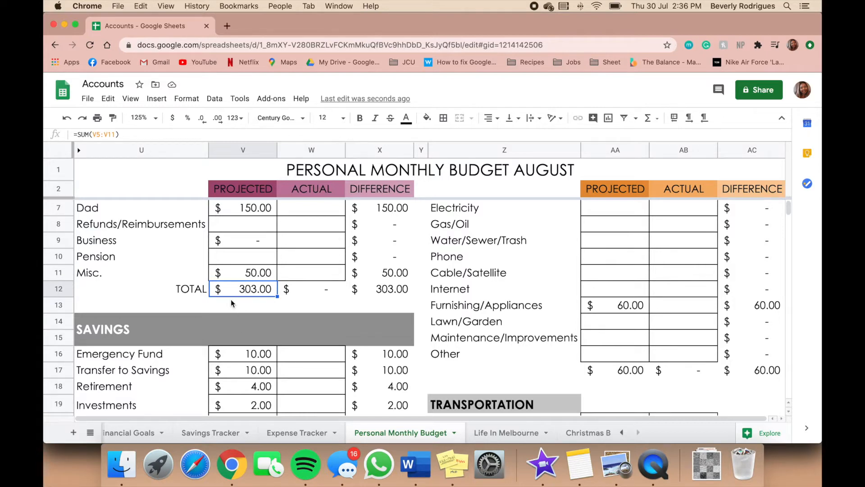
{"action": "scroll", "coordinate": [231, 299], "scroll_direction": "up", "scroll_amount": 3}
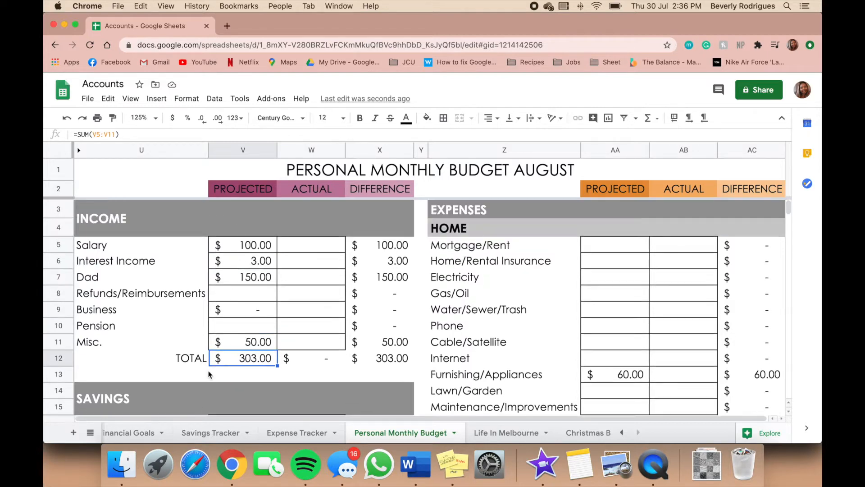
{"action": "scroll", "coordinate": [231, 288], "scroll_direction": "down", "scroll_amount": 5}
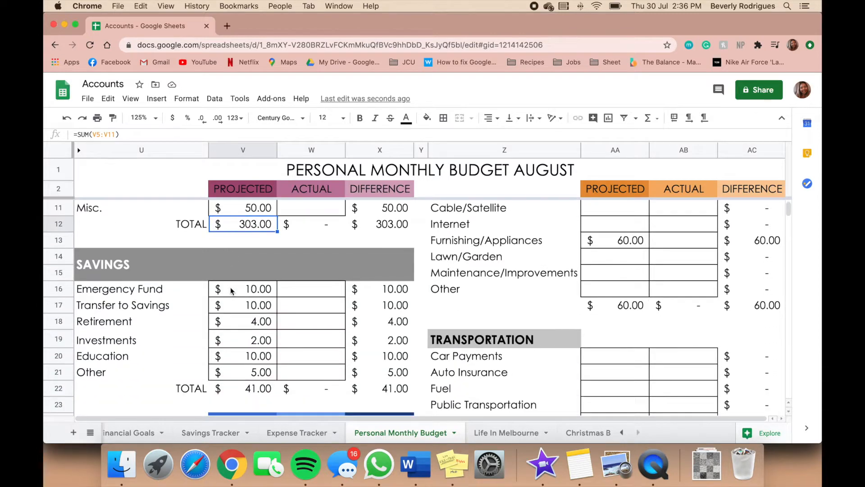
{"action": "scroll", "coordinate": [230, 287], "scroll_direction": "up", "scroll_amount": 5}
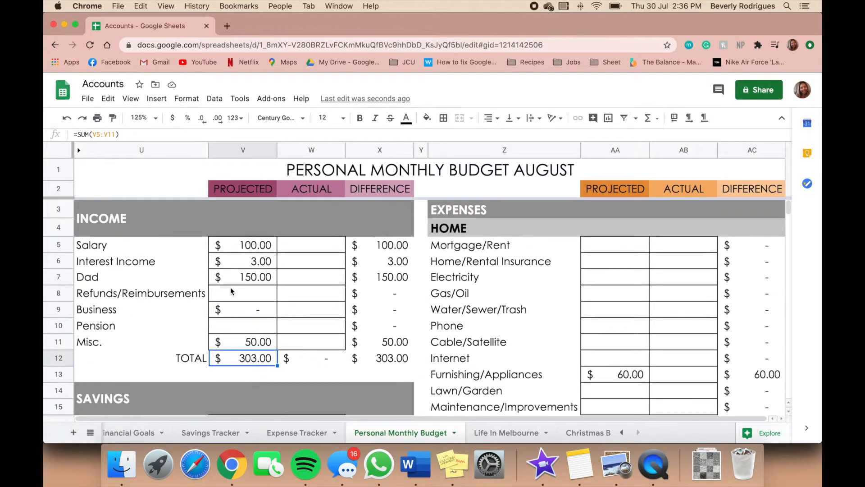
- Examine how the income Difference column is calculated from the Projected and Actual columns, checking the Salary, Dad and total formulas
{"action": "left_click", "coordinate": [361, 193]}
{"action": "left_click_drag", "start_coordinate": [361, 193], "coordinate": [371, 342]}
{"action": "left_click", "coordinate": [377, 189]}
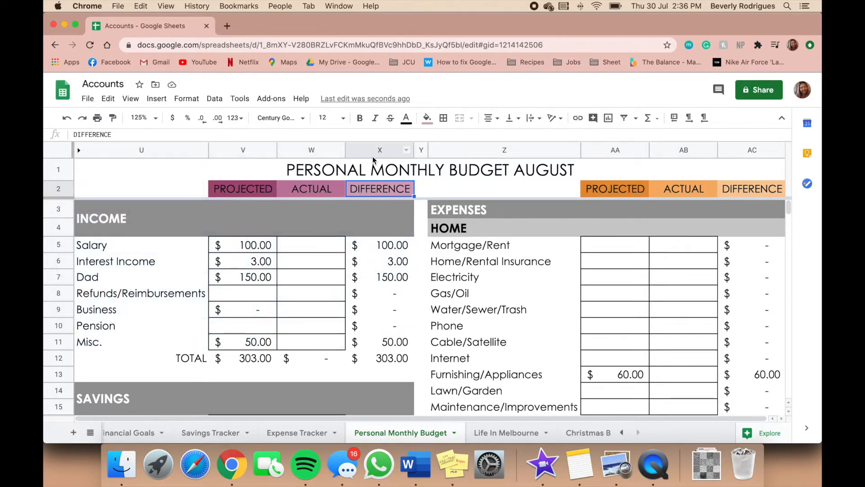
{"action": "left_click", "coordinate": [376, 152]}
{"action": "left_click", "coordinate": [357, 276]}
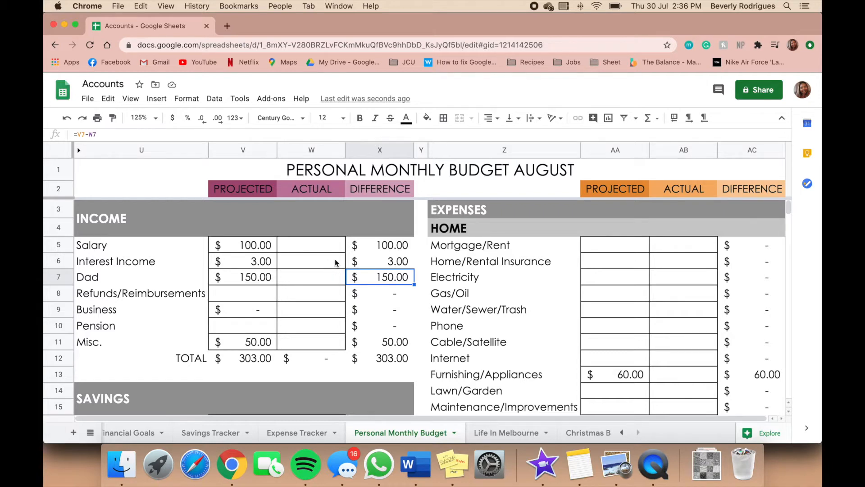
{"action": "left_click", "coordinate": [363, 251]}
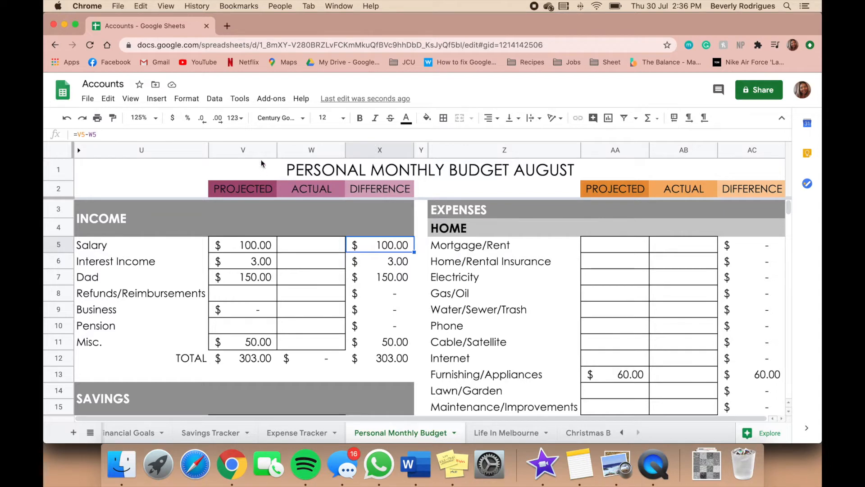
{"action": "left_click", "coordinate": [244, 150]}
{"action": "left_click", "coordinate": [299, 150]}
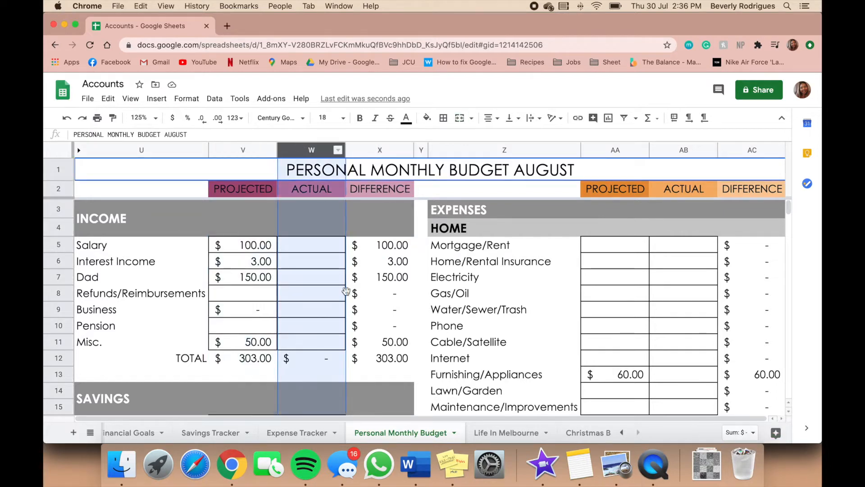
{"action": "left_click", "coordinate": [394, 279]}
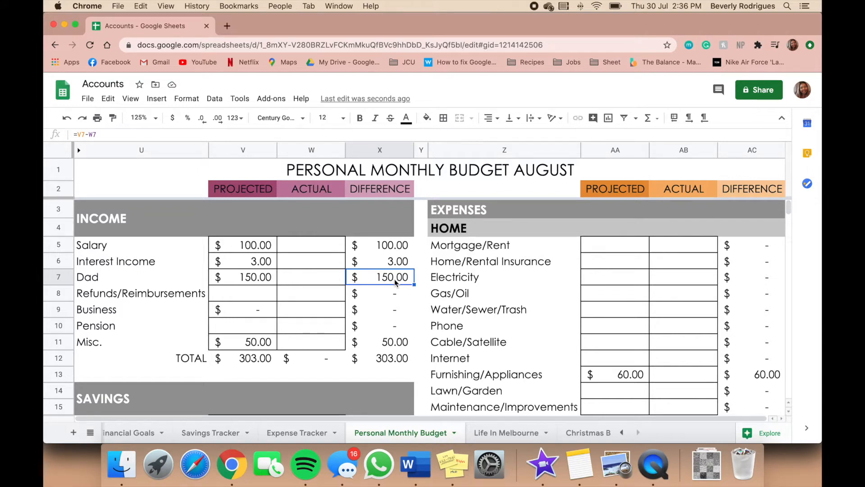
{"action": "left_click", "coordinate": [386, 248]}
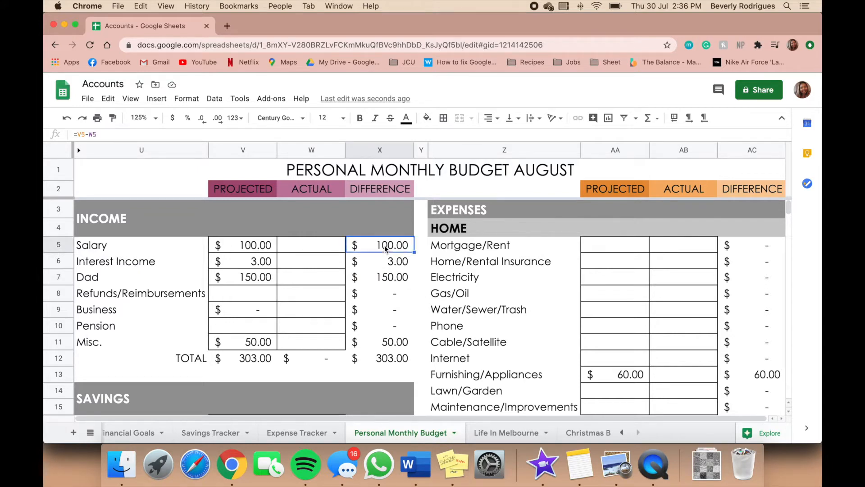
{"action": "left_click", "coordinate": [372, 274]}
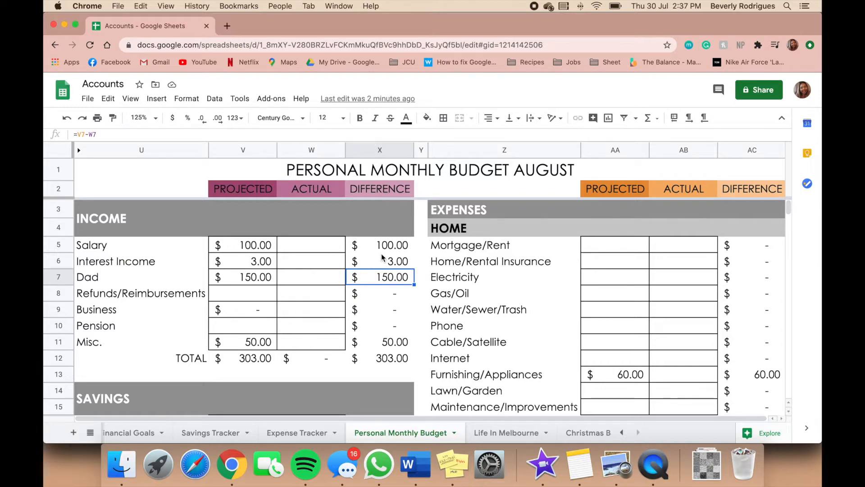
{"action": "left_click", "coordinate": [362, 247]}
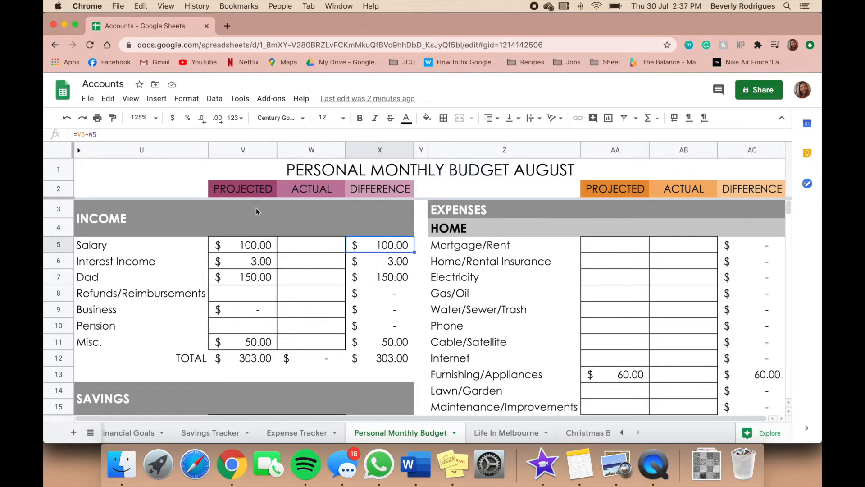
{"action": "left_click", "coordinate": [242, 150]}
{"action": "left_click", "coordinate": [326, 149]}
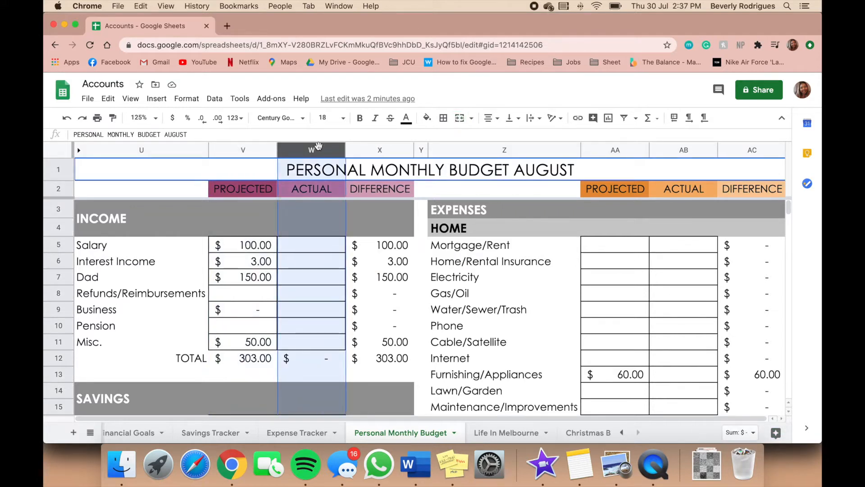
{"action": "left_click", "coordinate": [386, 360]}
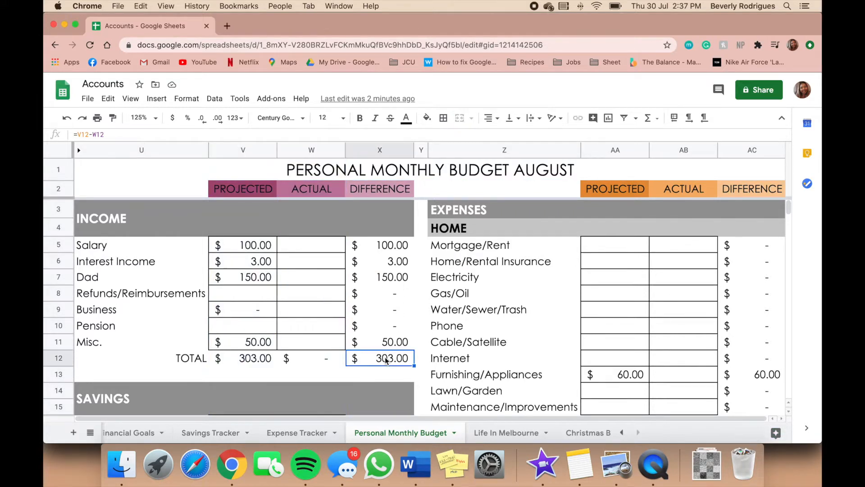
- Review the projected amounts in the Savings section, from Emergency Fund through Other
{"action": "scroll", "coordinate": [386, 359], "scroll_direction": "down", "scroll_amount": 5}
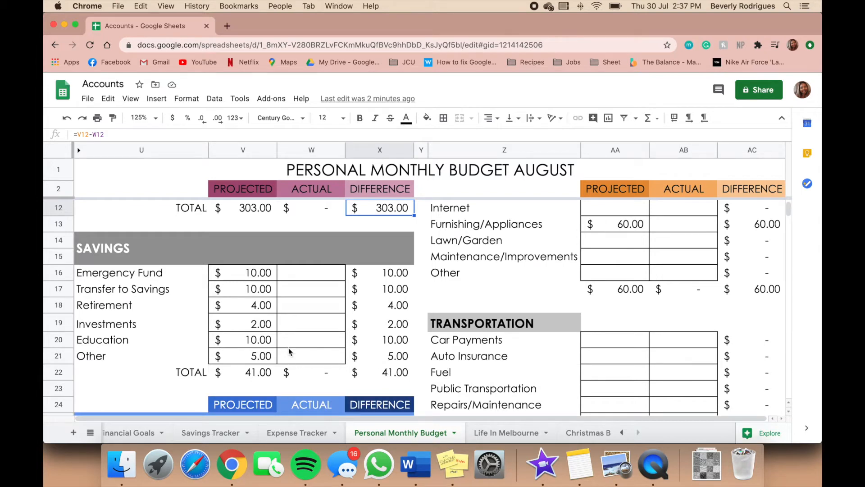
{"action": "scroll", "coordinate": [288, 347], "scroll_direction": "down", "scroll_amount": 1}
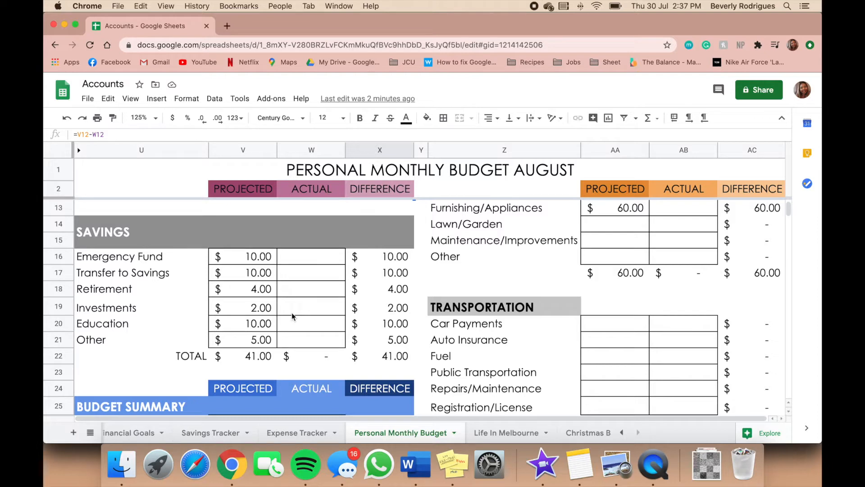
{"action": "left_click", "coordinate": [242, 257]}
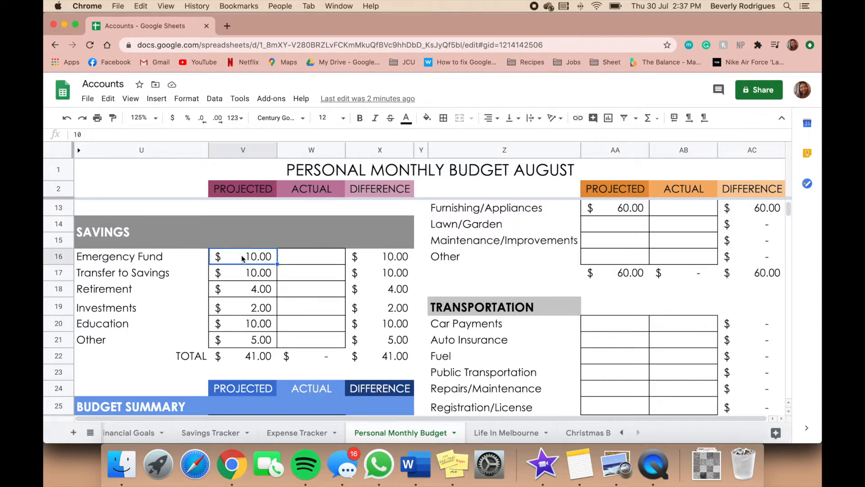
{"action": "scroll", "coordinate": [242, 257], "scroll_direction": "down", "scroll_amount": 1}
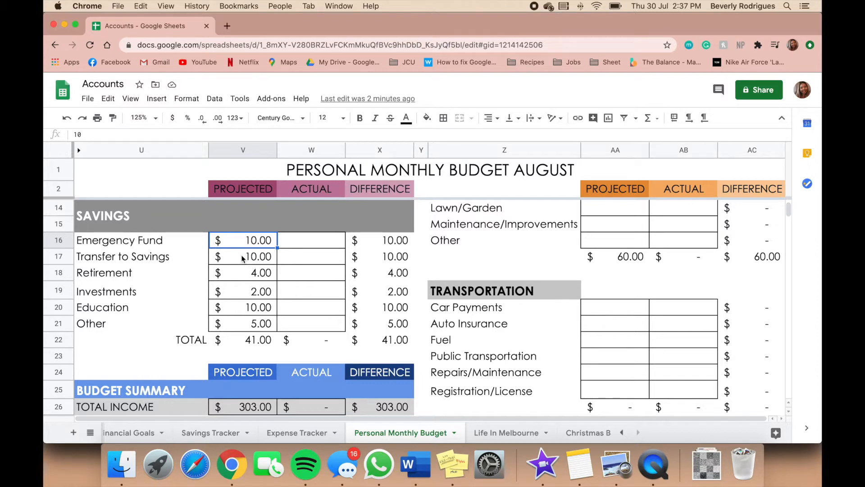
{"action": "key", "text": "Down"}
{"action": "key", "text": "Down"}
{"action": "key", "text": "Down"}
{"action": "key", "text": "Down"}
{"action": "key", "text": "Down"}
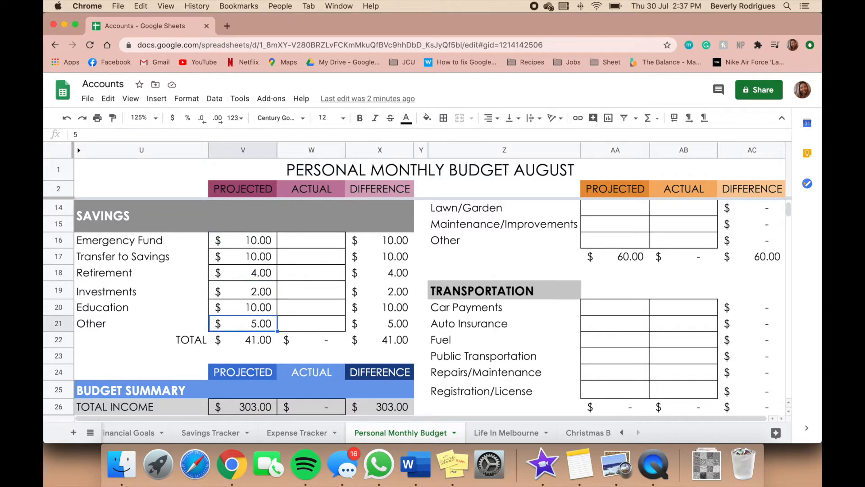
- Go over the category labels in the Savings section, starting and ending at Emergency Fund
{"action": "left_click", "coordinate": [256, 241]}
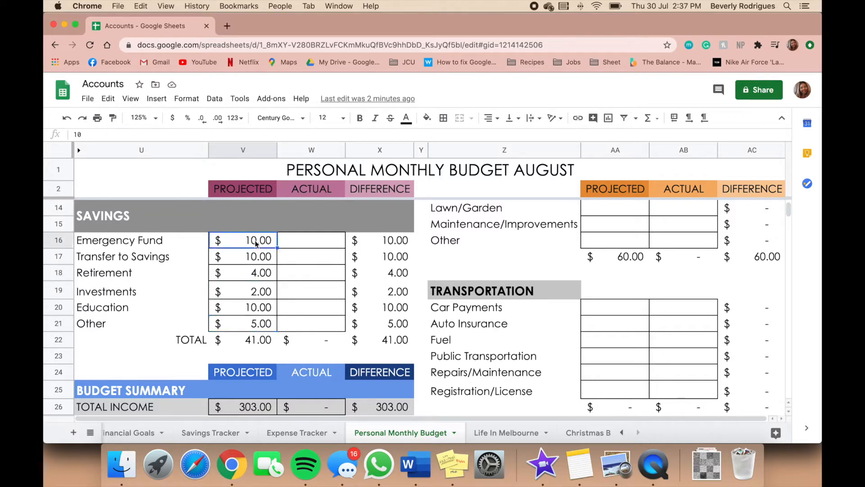
{"action": "left_click", "coordinate": [152, 241]}
{"action": "key", "text": "Down"}
{"action": "key", "text": "Down"}
{"action": "key", "text": "Down"}
{"action": "key", "text": "Down"}
{"action": "key", "text": "Down"}
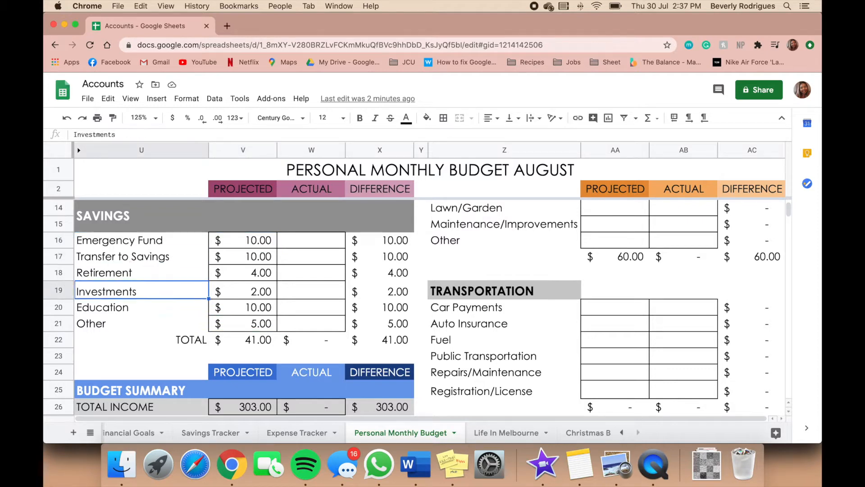
{"action": "key", "text": "Up"}
{"action": "key", "text": "Up"}
{"action": "key", "text": "Up"}
{"action": "key", "text": "Up"}
{"action": "key", "text": "Up"}
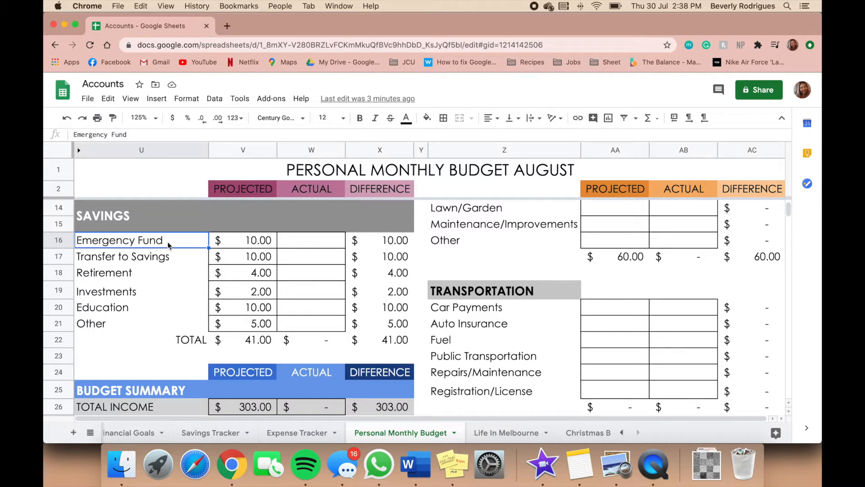
- Examine each savings category in turn, from the projected Emergency Fund amount through Transfer to Savings, Retirement, Investments, Education and Other
{"action": "key", "text": "Right"}
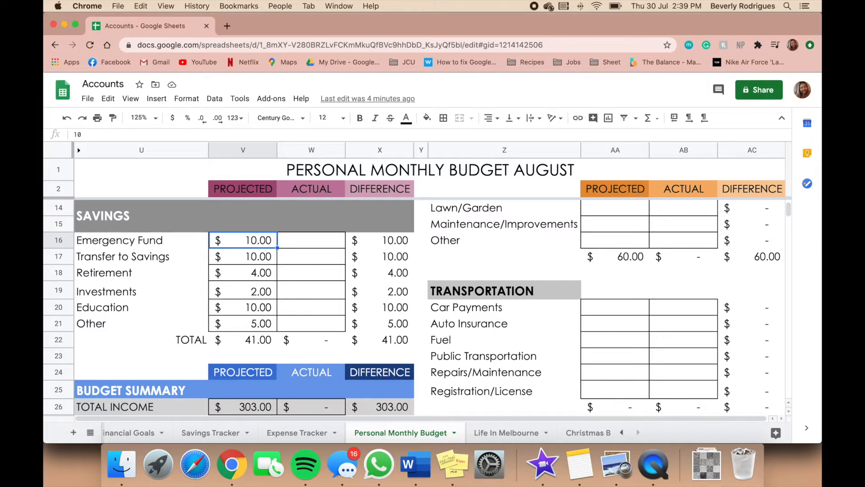
{"action": "key", "text": "Down"}
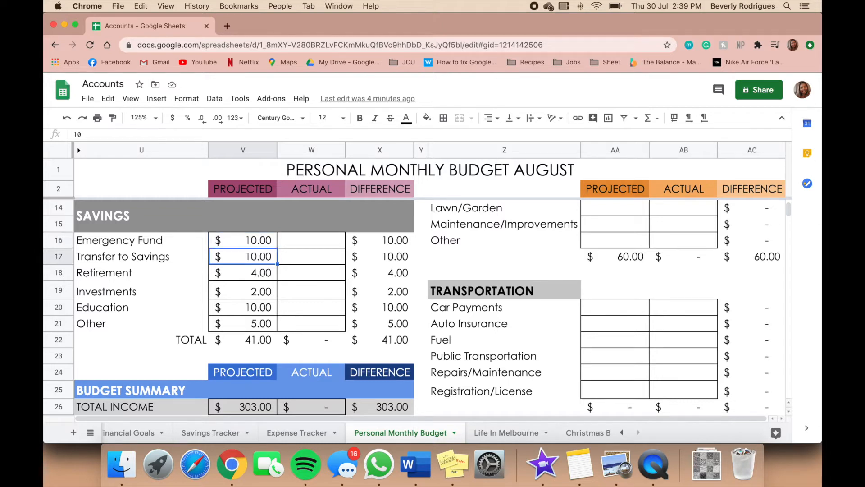
{"action": "key", "text": "Left"}
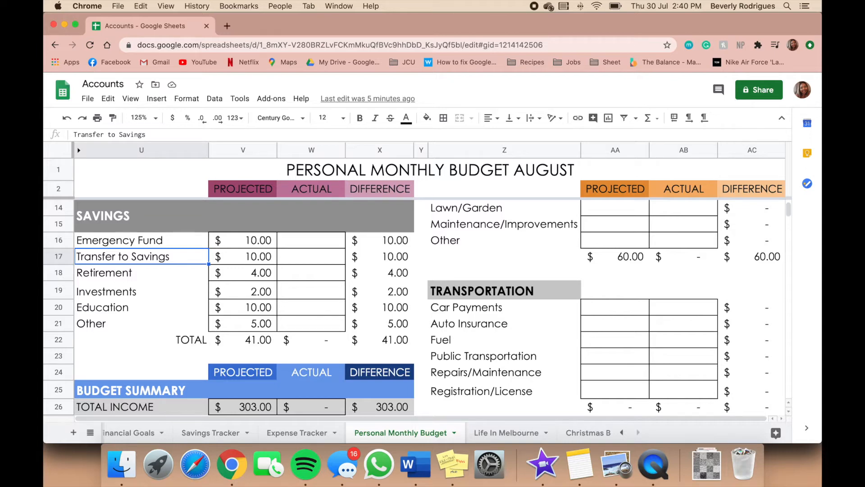
{"action": "left_click", "coordinate": [141, 272]}
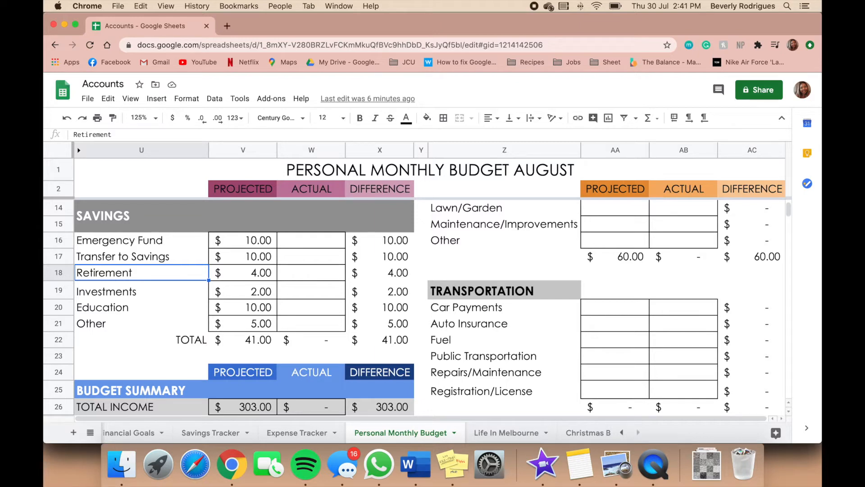
{"action": "left_click", "coordinate": [141, 291]}
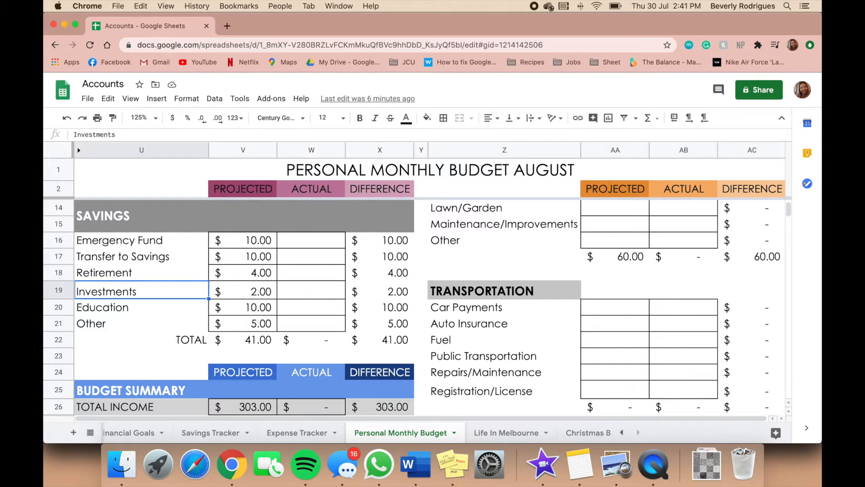
{"action": "left_click", "coordinate": [142, 307]}
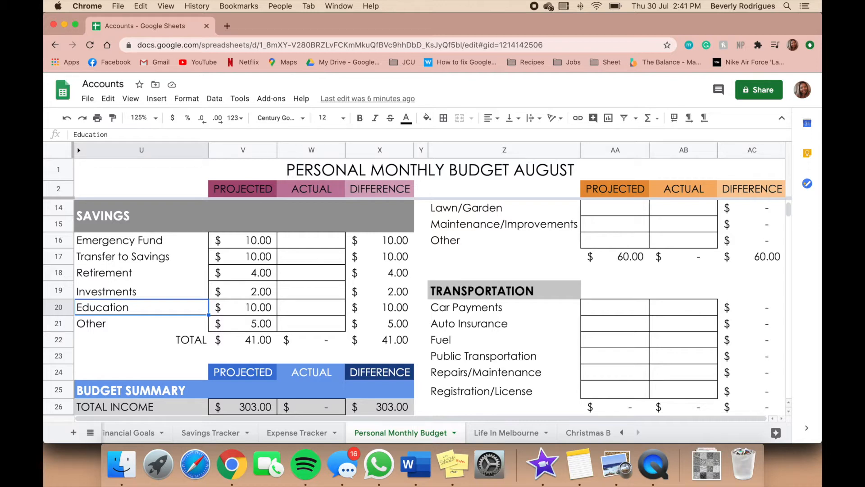
{"action": "left_click", "coordinate": [141, 324]}
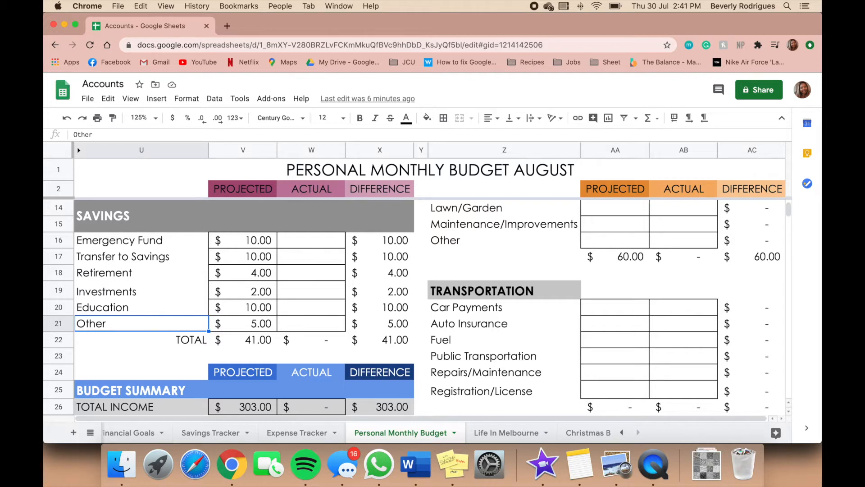
- Skim the Expenses side of the budget, from the Home section through Transportation and Daily Living to Entertainment
{"action": "scroll", "coordinate": [272, 307], "scroll_direction": "up", "scroll_amount": 5}
{"action": "scroll", "coordinate": [272, 307], "scroll_direction": "right", "scroll_amount": 1}
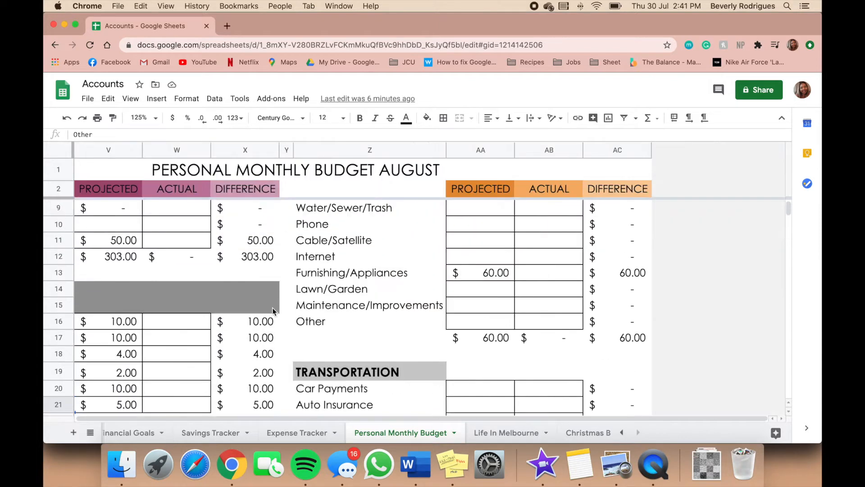
{"action": "scroll", "coordinate": [499, 336], "scroll_direction": "up", "scroll_amount": 2}
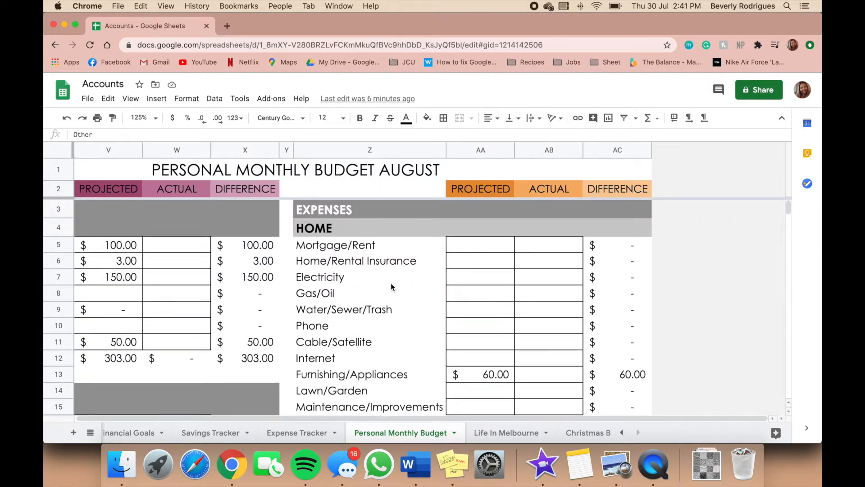
{"action": "scroll", "coordinate": [324, 216], "scroll_direction": "down", "scroll_amount": 5}
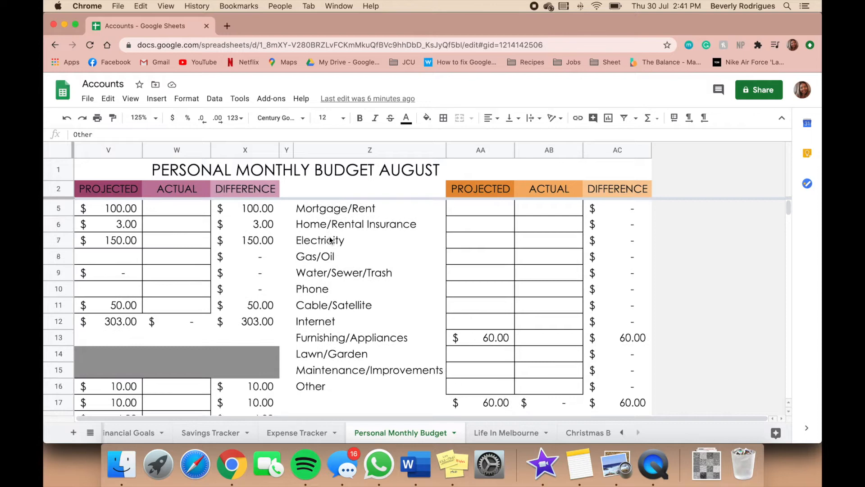
{"action": "scroll", "coordinate": [344, 314], "scroll_direction": "down", "scroll_amount": 5}
{"action": "scroll", "coordinate": [345, 313], "scroll_direction": "down", "scroll_amount": 2}
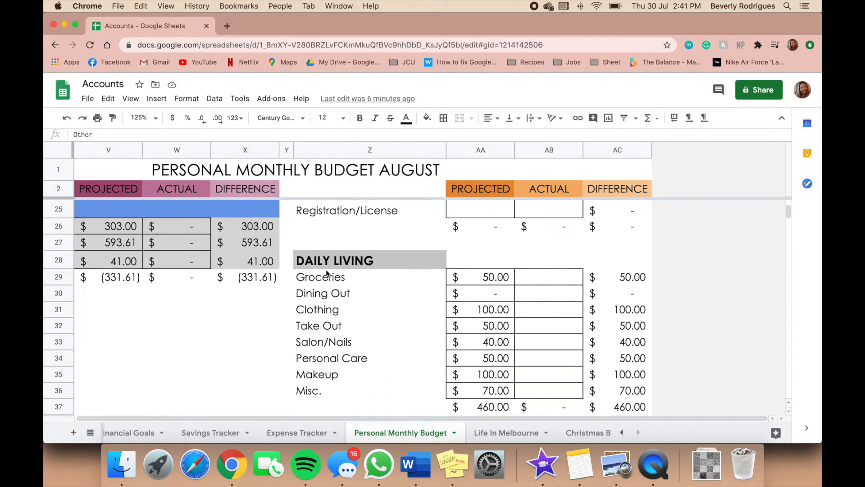
{"action": "scroll", "coordinate": [326, 270], "scroll_direction": "down", "scroll_amount": 4}
{"action": "scroll", "coordinate": [334, 296], "scroll_direction": "down", "scroll_amount": 5}
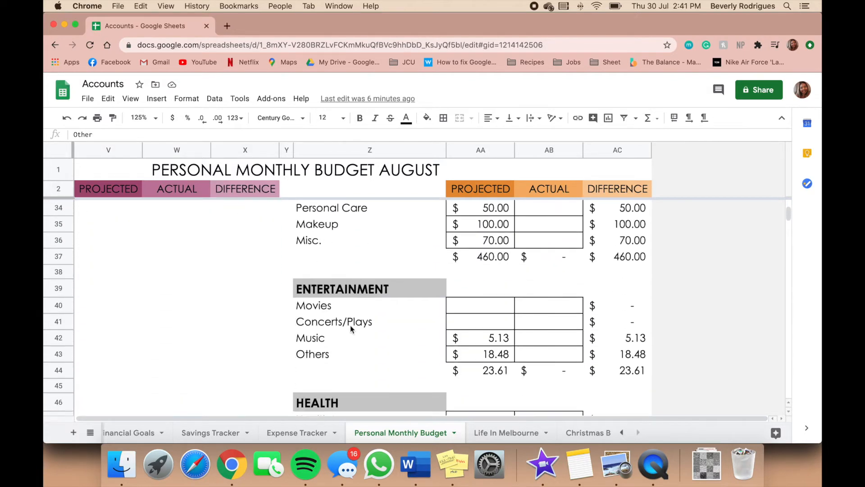
{"action": "scroll", "coordinate": [358, 311], "scroll_direction": "down", "scroll_amount": 2}
{"action": "scroll", "coordinate": [361, 315], "scroll_direction": "up", "scroll_amount": 10}
{"action": "scroll", "coordinate": [363, 318], "scroll_direction": "up", "scroll_amount": 5}
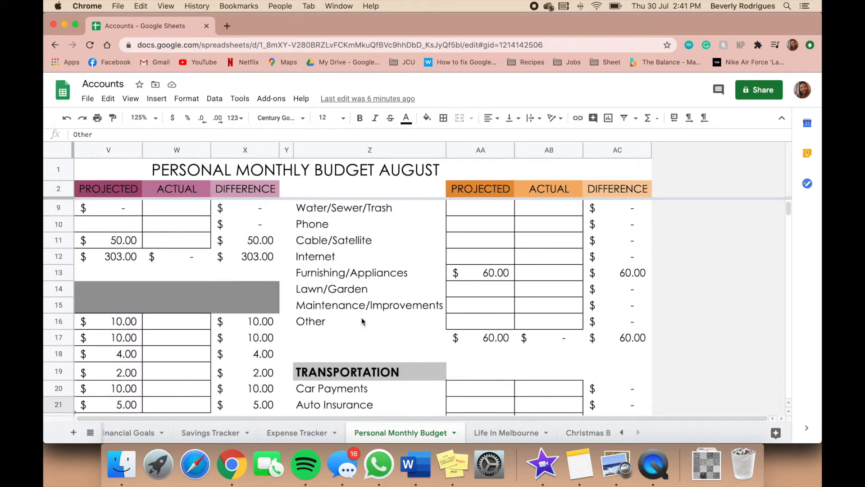
- Set the sheet zoom to 75% to fit more of the budget's income, savings and expense sections in view
{"action": "left_click", "coordinate": [155, 118]}
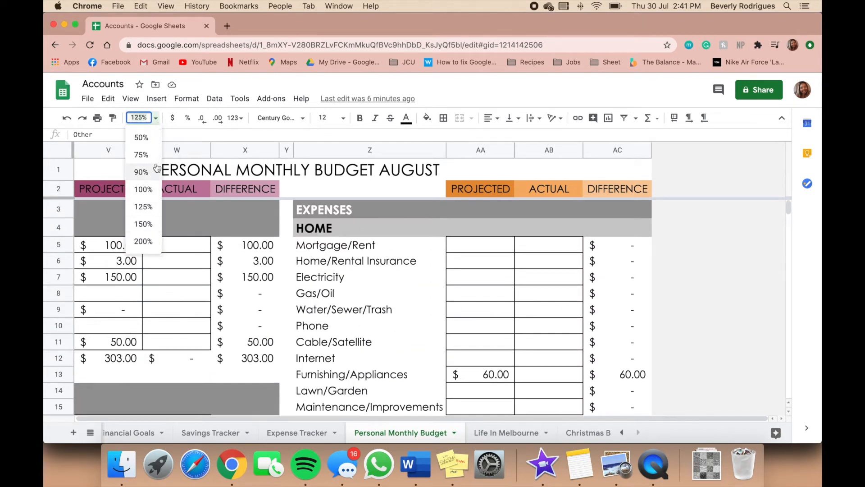
{"action": "left_click", "coordinate": [143, 155]}
{"action": "scroll", "coordinate": [426, 348], "scroll_direction": "down", "scroll_amount": 2}
{"action": "scroll", "coordinate": [426, 348], "scroll_direction": "down", "scroll_amount": 2}
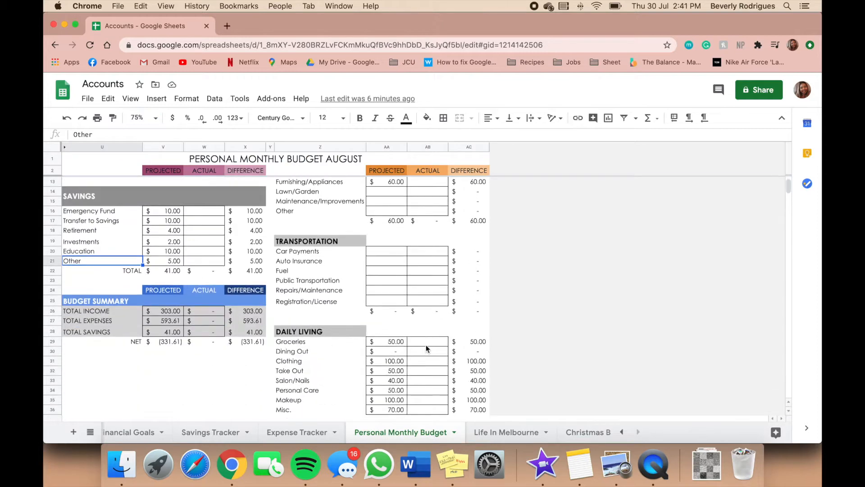
{"action": "scroll", "coordinate": [426, 348], "scroll_direction": "up", "scroll_amount": 3}
{"action": "scroll", "coordinate": [426, 349], "scroll_direction": "down", "scroll_amount": 5}
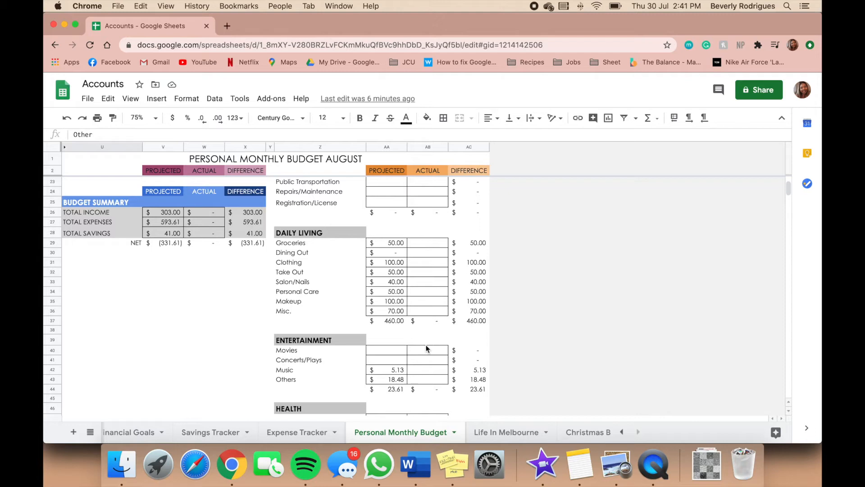
- Review the expense section headings: Daily Living, Transportation, Entertainment, Health, Vacation/Holiday and Home
{"action": "left_click", "coordinate": [308, 234]}
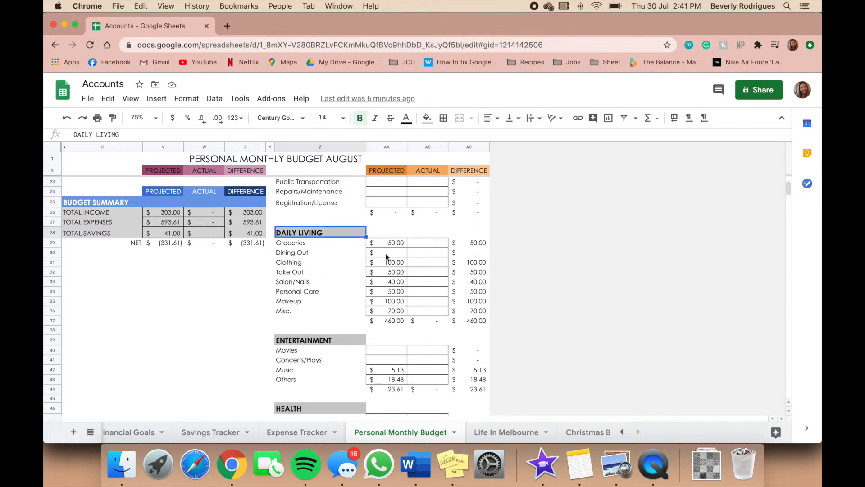
{"action": "left_click", "coordinate": [423, 314]}
{"action": "scroll", "coordinate": [405, 302], "scroll_direction": "up", "scroll_amount": 6}
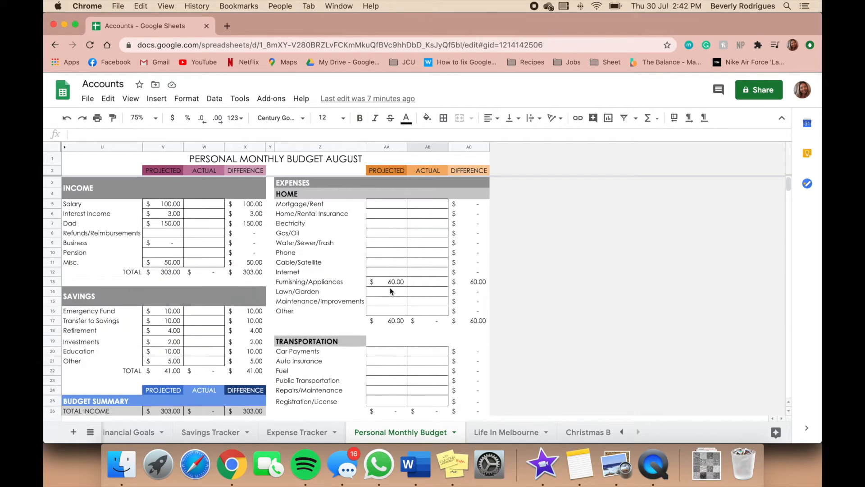
{"action": "scroll", "coordinate": [362, 310], "scroll_direction": "down", "scroll_amount": 2}
{"action": "left_click", "coordinate": [316, 271]}
{"action": "scroll", "coordinate": [314, 275], "scroll_direction": "down", "scroll_amount": 3}
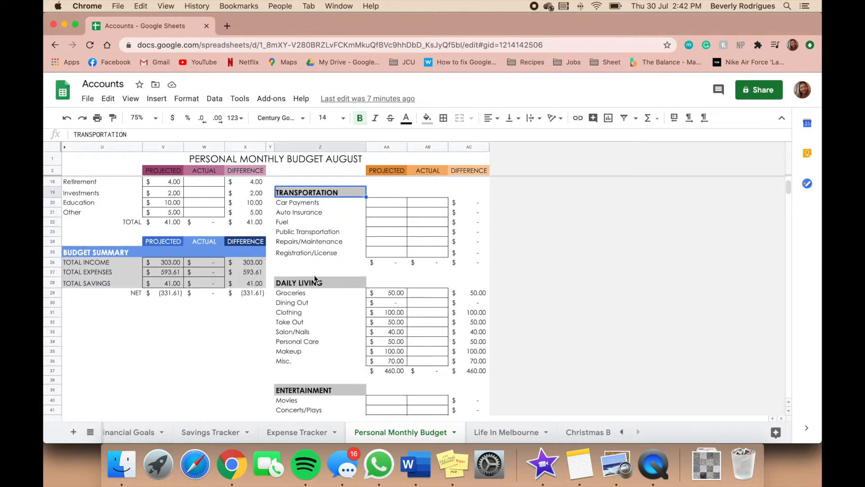
{"action": "scroll", "coordinate": [319, 325], "scroll_direction": "down", "scroll_amount": 3}
{"action": "left_click", "coordinate": [314, 313]}
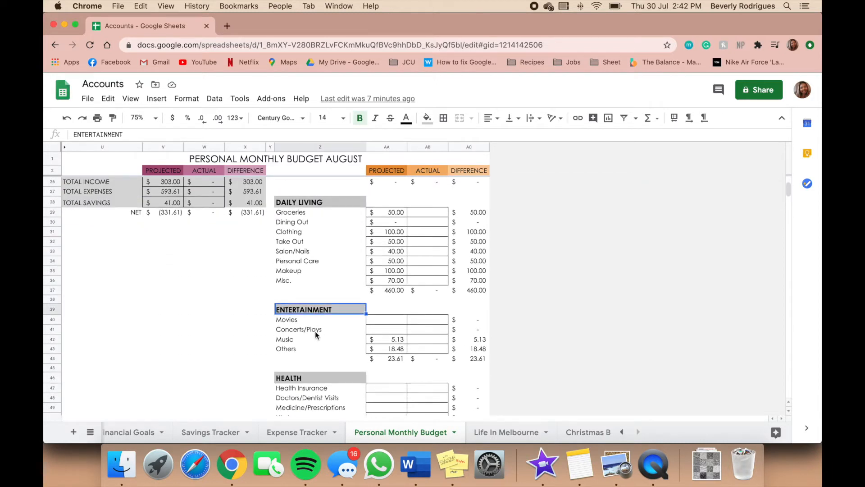
{"action": "scroll", "coordinate": [315, 331], "scroll_direction": "down", "scroll_amount": 3}
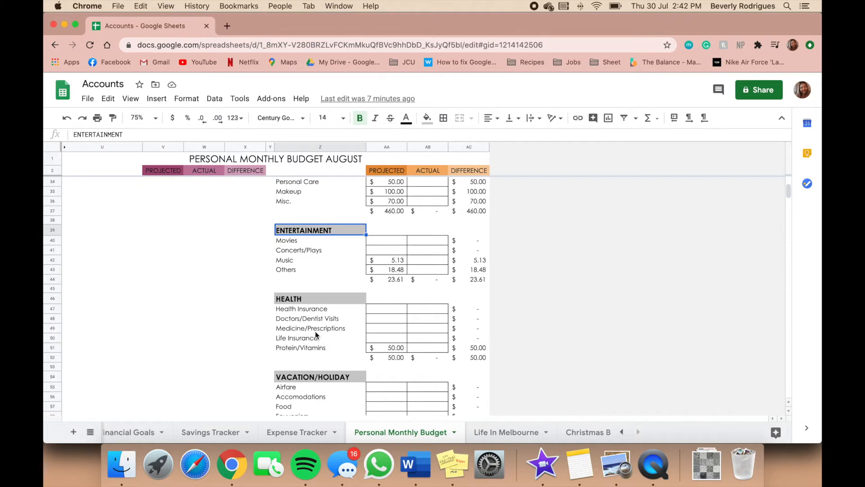
{"action": "left_click", "coordinate": [307, 301]}
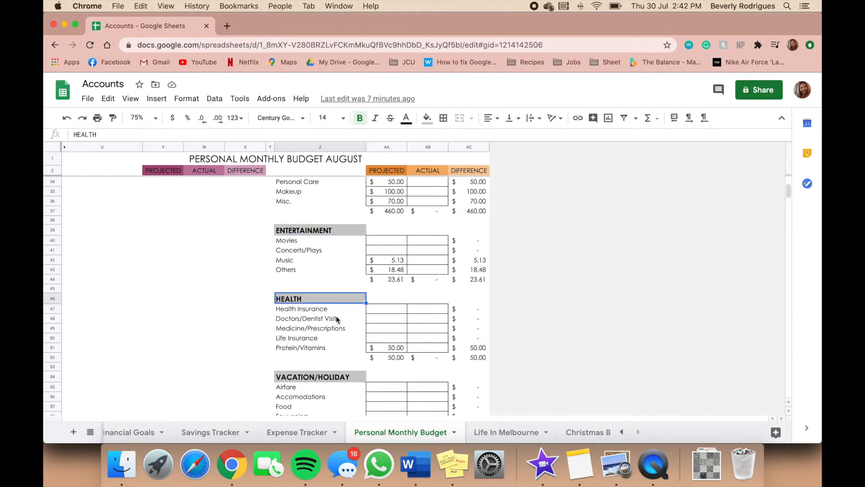
{"action": "scroll", "coordinate": [337, 320], "scroll_direction": "down", "scroll_amount": 2}
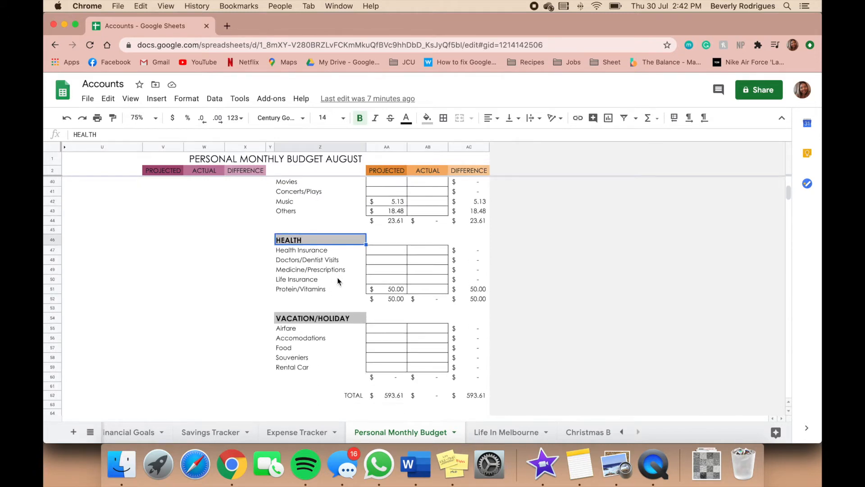
{"action": "left_click", "coordinate": [338, 319]}
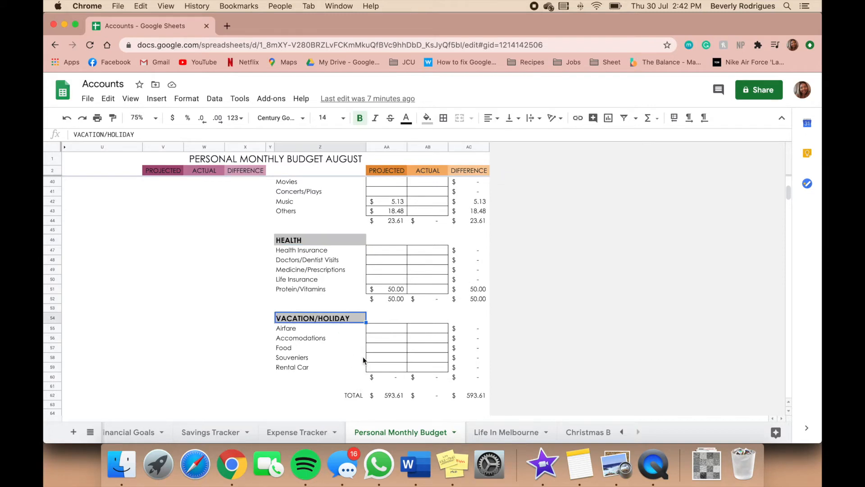
{"action": "scroll", "coordinate": [363, 357], "scroll_direction": "up", "scroll_amount": 10}
{"action": "left_click", "coordinate": [287, 194]}
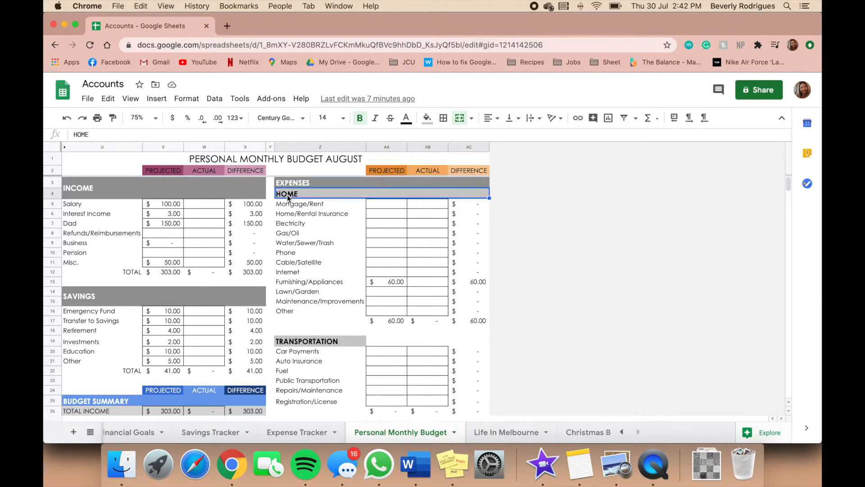
- Examine the Daily Living expense categories one by one, from Groceries down to Misc
{"action": "scroll", "coordinate": [288, 195], "scroll_direction": "down", "scroll_amount": 10}
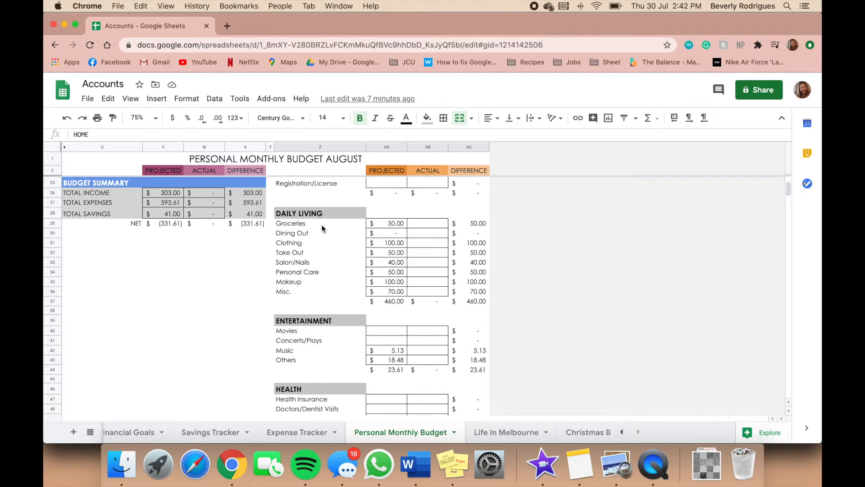
{"action": "left_click", "coordinate": [323, 226]}
{"action": "key", "text": "Down"}
{"action": "key", "text": "Down"}
{"action": "key", "text": "Down"}
{"action": "key", "text": "Down"}
{"action": "key", "text": "Down"}
{"action": "key", "text": "Down"}
{"action": "key", "text": "Down"}
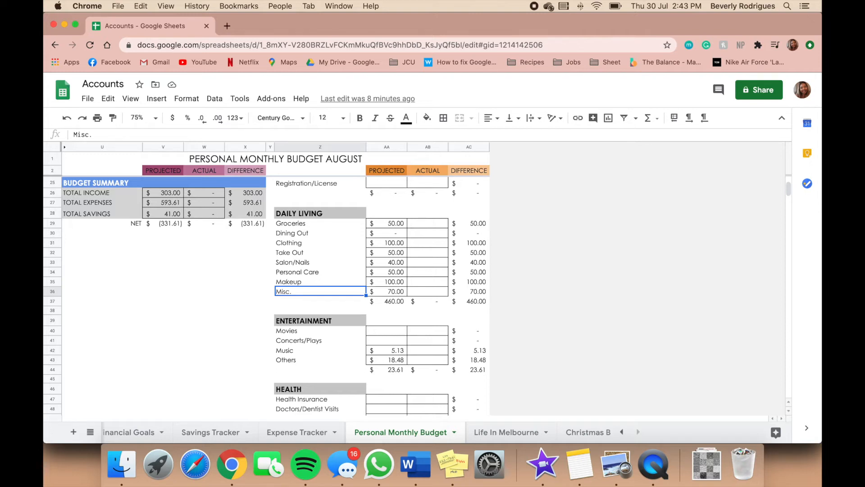
- Review the Music, Others and Protein/Vitamins expense rows and the formula behind the overall projected expenses total
{"action": "scroll", "coordinate": [314, 291], "scroll_direction": "down", "scroll_amount": 3}
{"action": "left_click", "coordinate": [313, 291]}
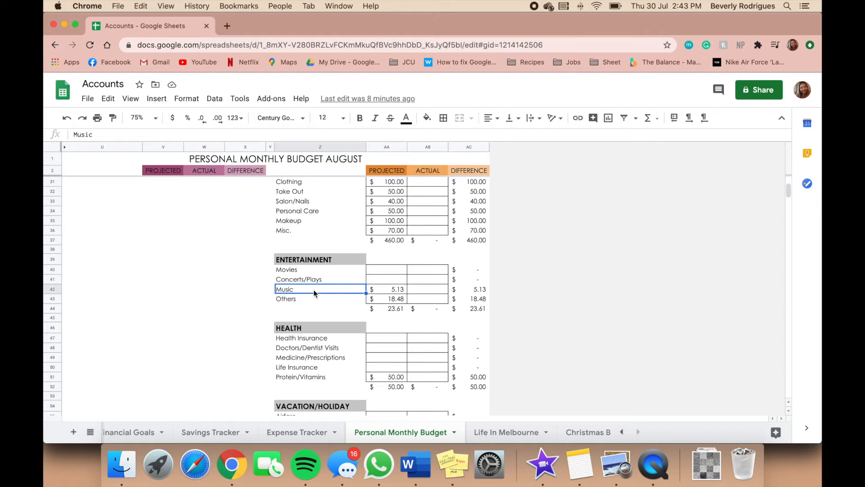
{"action": "left_click", "coordinate": [301, 299]}
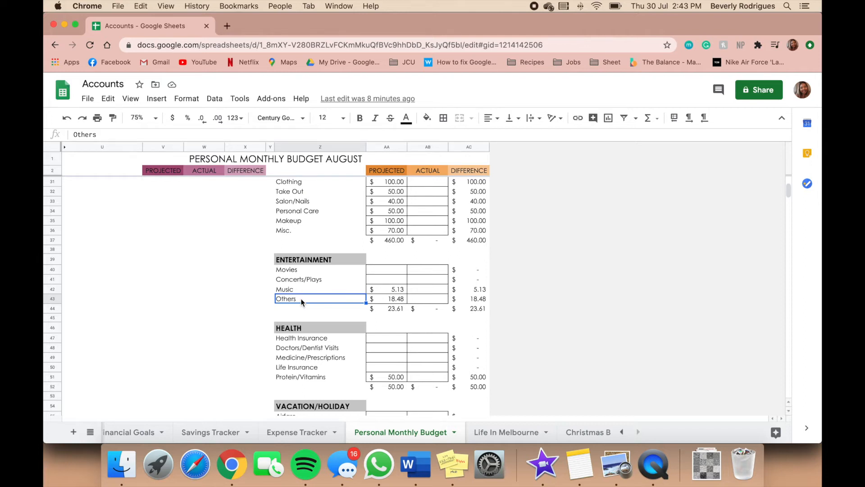
{"action": "scroll", "coordinate": [301, 298], "scroll_direction": "down", "scroll_amount": 3}
{"action": "left_click", "coordinate": [298, 318]}
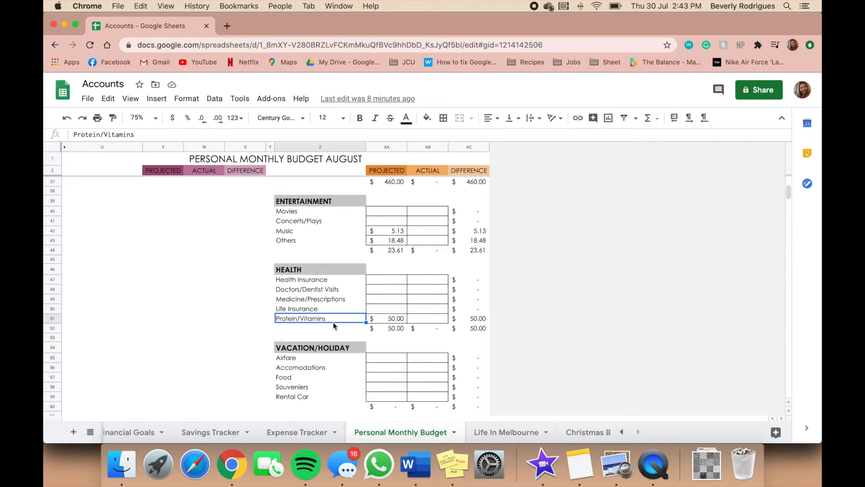
{"action": "scroll", "coordinate": [333, 326], "scroll_direction": "down", "scroll_amount": 4}
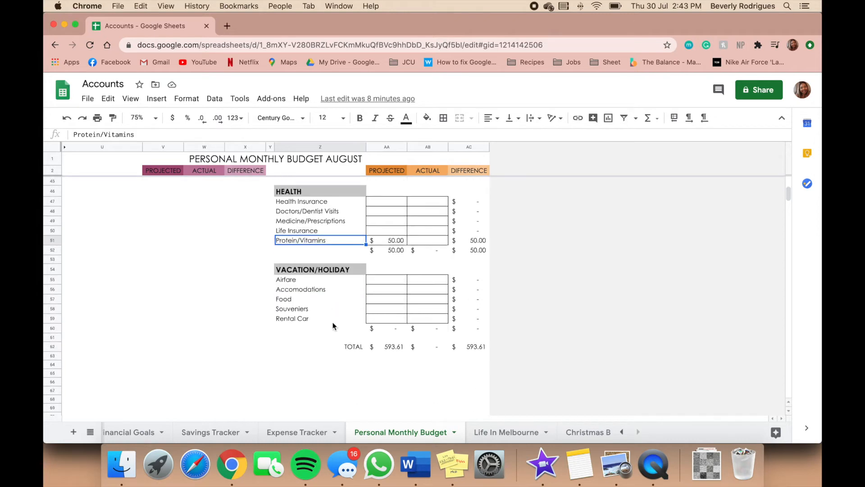
{"action": "left_click", "coordinate": [386, 346]}
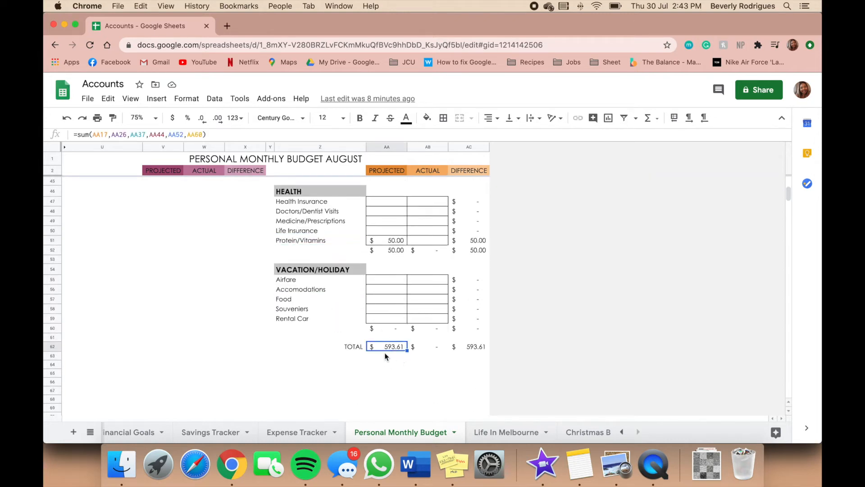
- Review the expense sections and the formula behind the overall actual expenses total below Vacation/Holiday
{"action": "scroll", "coordinate": [386, 356], "scroll_direction": "up", "scroll_amount": 10}
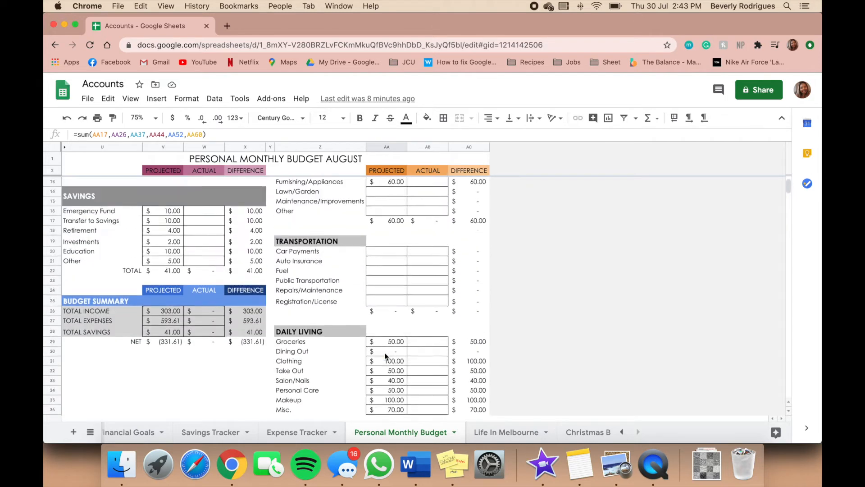
{"action": "scroll", "coordinate": [385, 352], "scroll_direction": "up", "scroll_amount": 3}
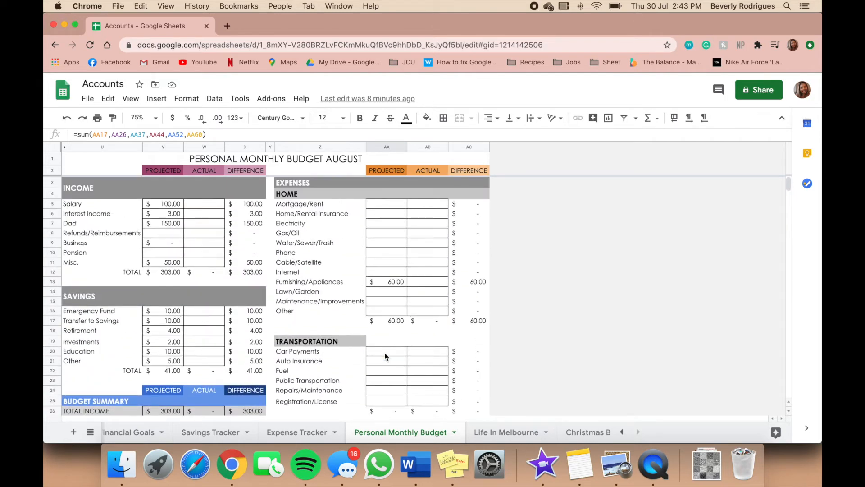
{"action": "scroll", "coordinate": [385, 353], "scroll_direction": "down", "scroll_amount": 15}
{"action": "key", "text": "Right"}
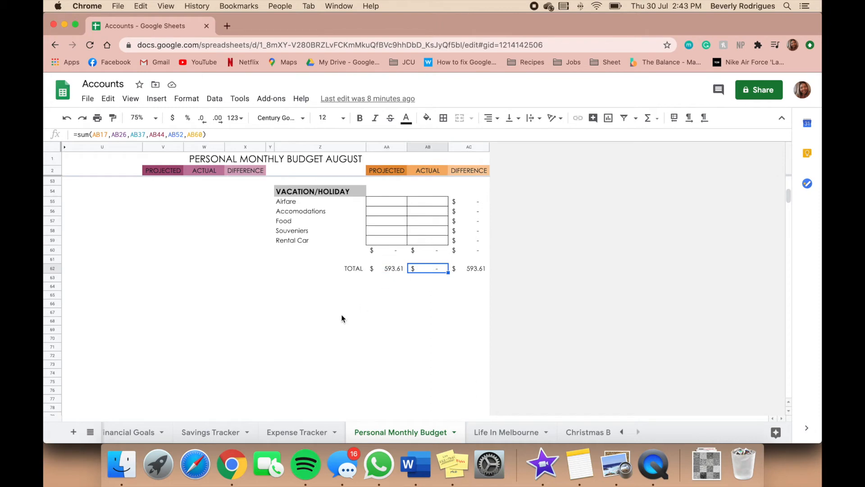
{"action": "scroll", "coordinate": [342, 318], "scroll_direction": "up", "scroll_amount": 14}
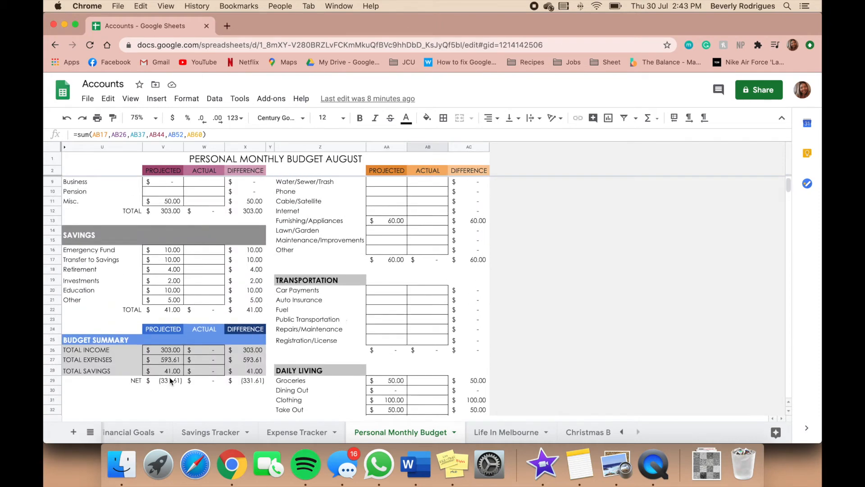
- Select the whole Budget Summary block, from its Projected/Actual/Difference header row down to the Net row
{"action": "scroll", "coordinate": [170, 369], "scroll_direction": "down", "scroll_amount": 1}
{"action": "scroll", "coordinate": [132, 315], "scroll_direction": "up", "scroll_amount": 1}
{"action": "left_click", "coordinate": [96, 330]}
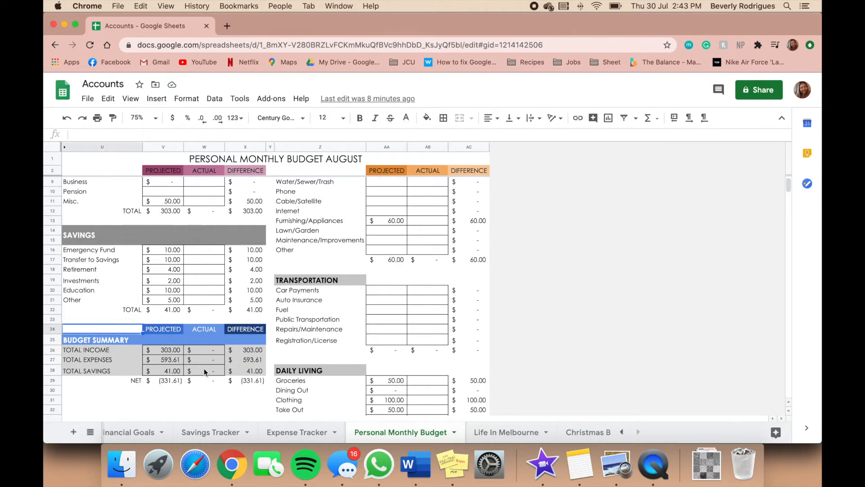
{"action": "left_click", "coordinate": [244, 383], "text": "shift"}
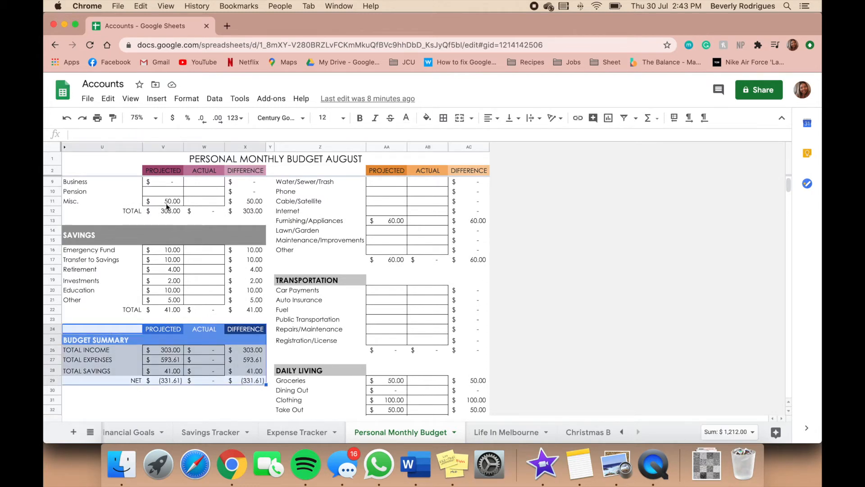
- Set the sheet zoom to 125% and bring the Budget Summary block into view
{"action": "left_click", "coordinate": [154, 119]}
{"action": "left_click", "coordinate": [142, 204]}
{"action": "scroll", "coordinate": [229, 300], "scroll_direction": "down", "scroll_amount": 1}
{"action": "scroll", "coordinate": [227, 295], "scroll_direction": "down", "scroll_amount": 5}
{"action": "scroll", "coordinate": [227, 296], "scroll_direction": "up", "scroll_amount": 2}
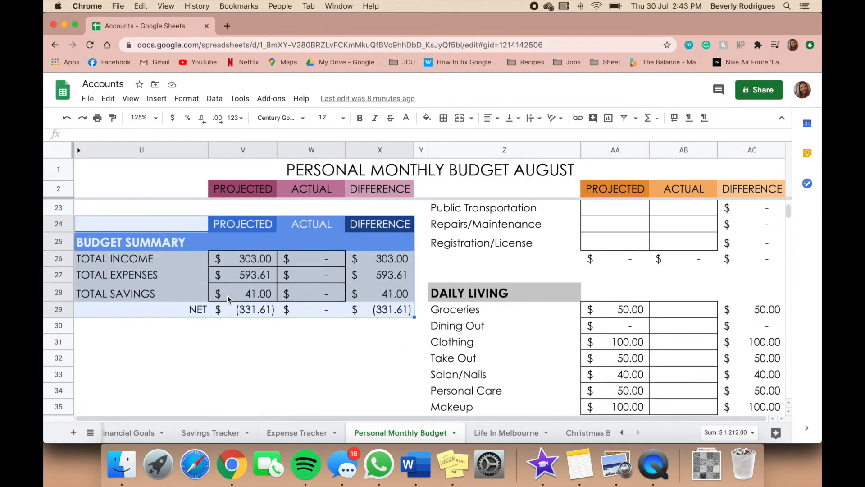
{"action": "scroll", "coordinate": [227, 295], "scroll_direction": "up", "scroll_amount": 1}
- Review the Total Income row and the Net formulas for the Projected and Actual columns of the Budget Summary
{"action": "left_click", "coordinate": [138, 276]}
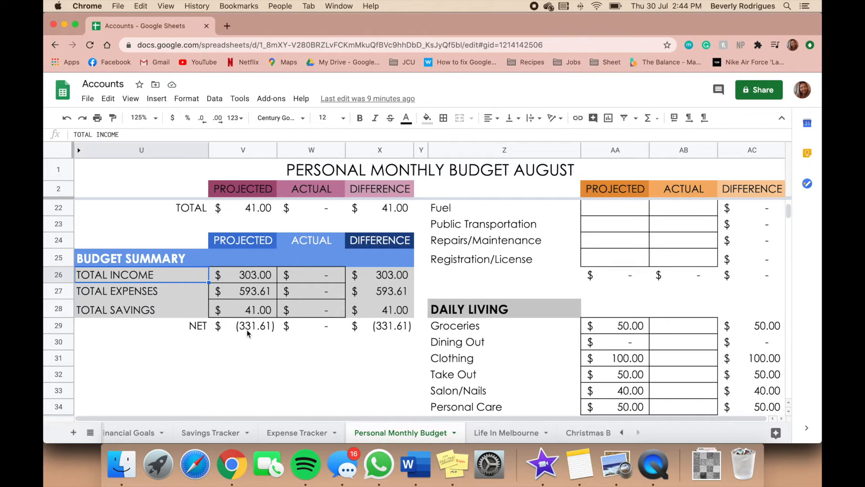
{"action": "left_click", "coordinate": [251, 347]}
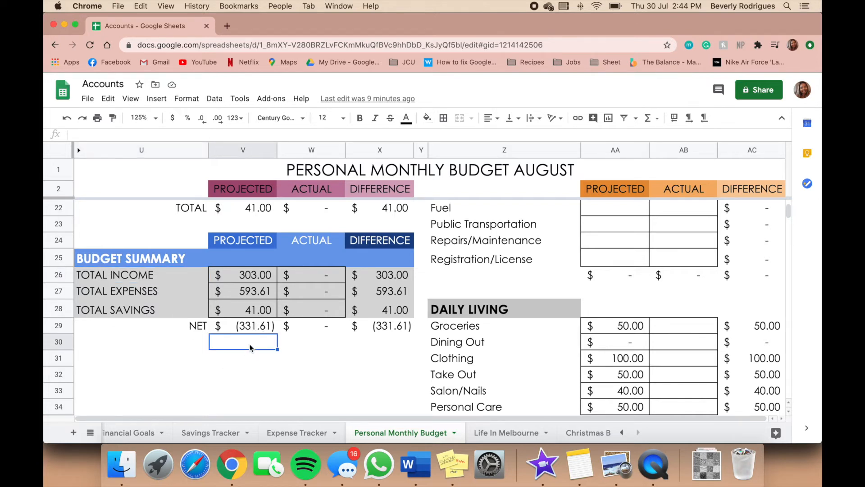
{"action": "left_click", "coordinate": [253, 334]}
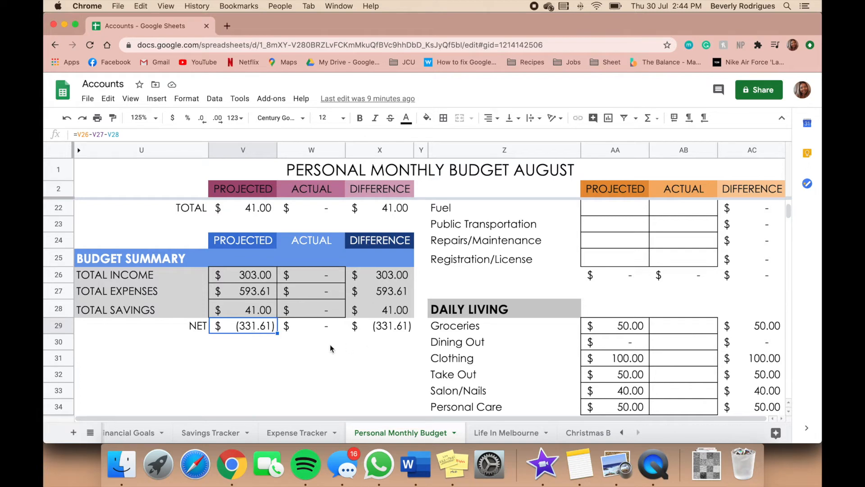
{"action": "left_click", "coordinate": [319, 329]}
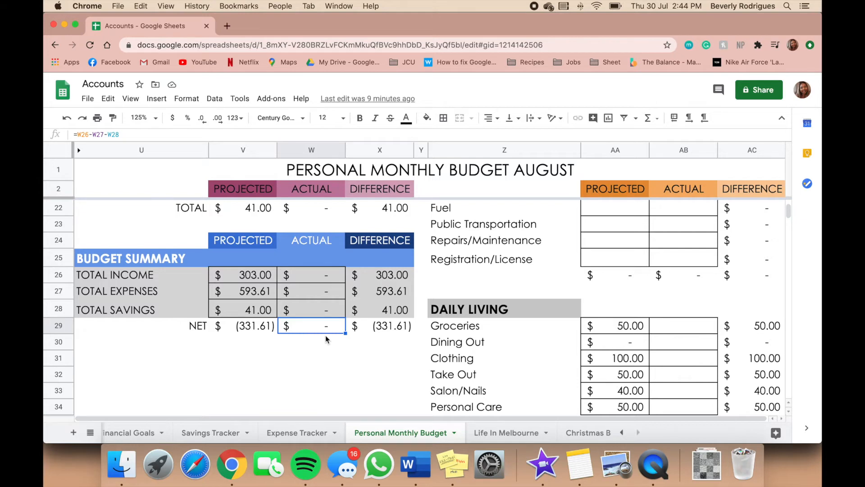
- Open the Expense Tracker sheet and go through the Date, Description, Category and Amount cells of the 1 August row
{"action": "left_click", "coordinate": [310, 433]}
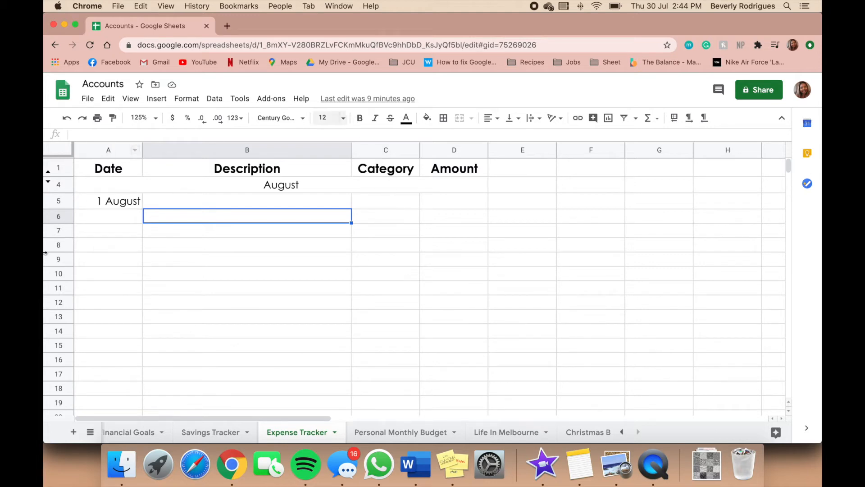
{"action": "scroll", "coordinate": [312, 436], "scroll_direction": "left", "scroll_amount": 1}
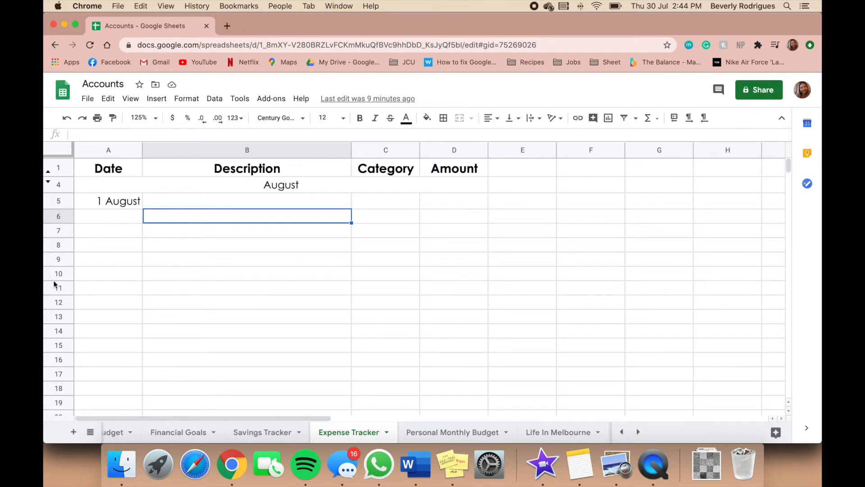
{"action": "left_click", "coordinate": [120, 216]}
{"action": "left_click", "coordinate": [113, 204]}
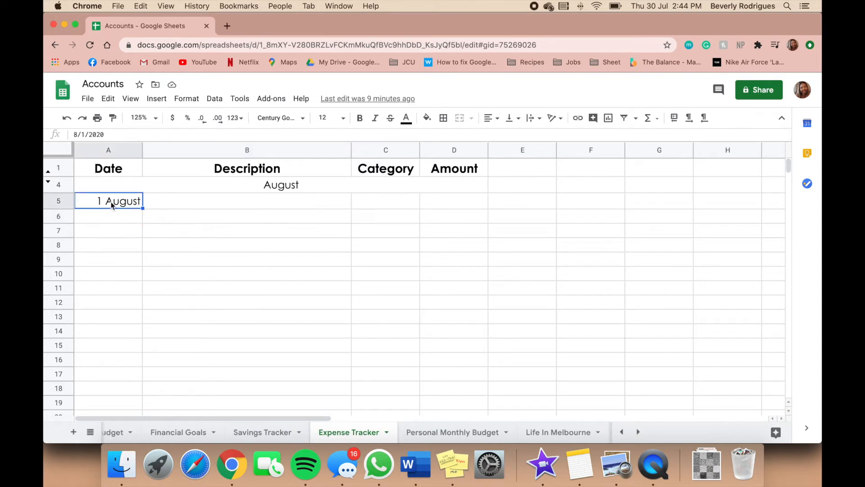
{"action": "key", "text": "Tab"}
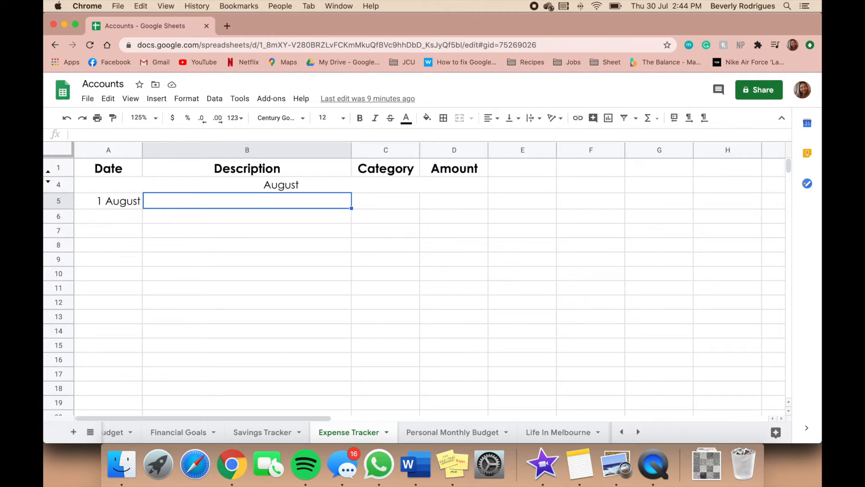
{"action": "key", "text": "Tab"}
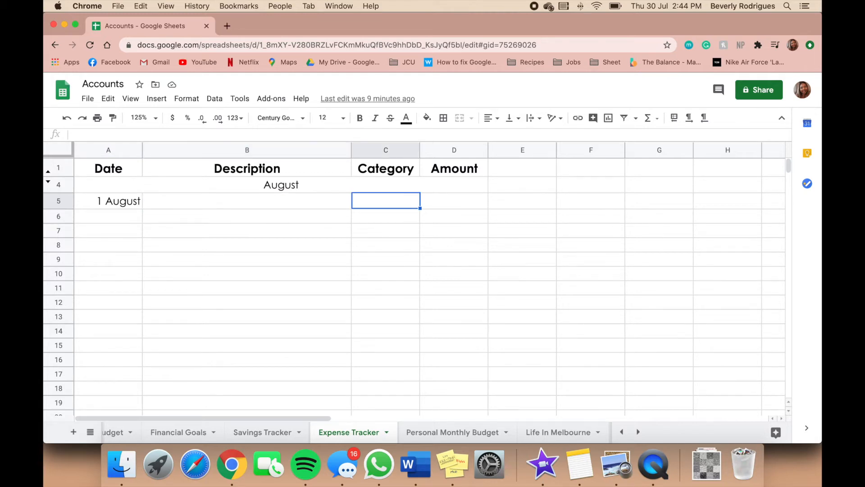
{"action": "key", "text": "Tab"}
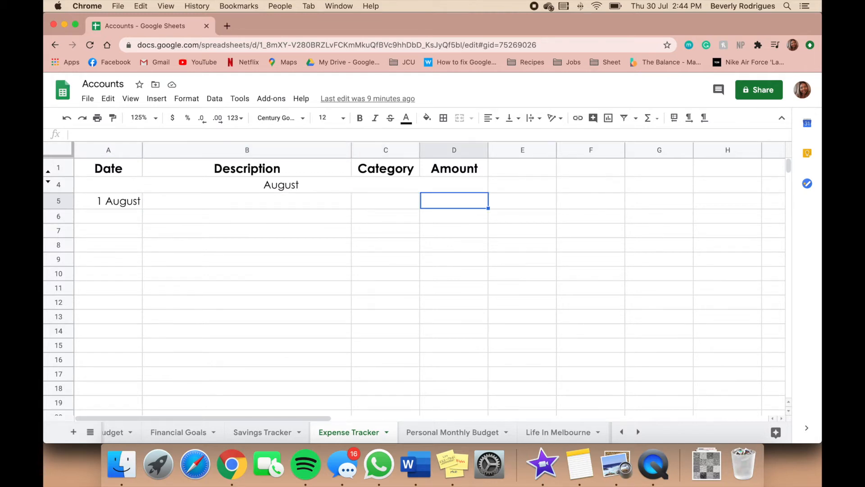
{"action": "left_click", "coordinate": [102, 217]}
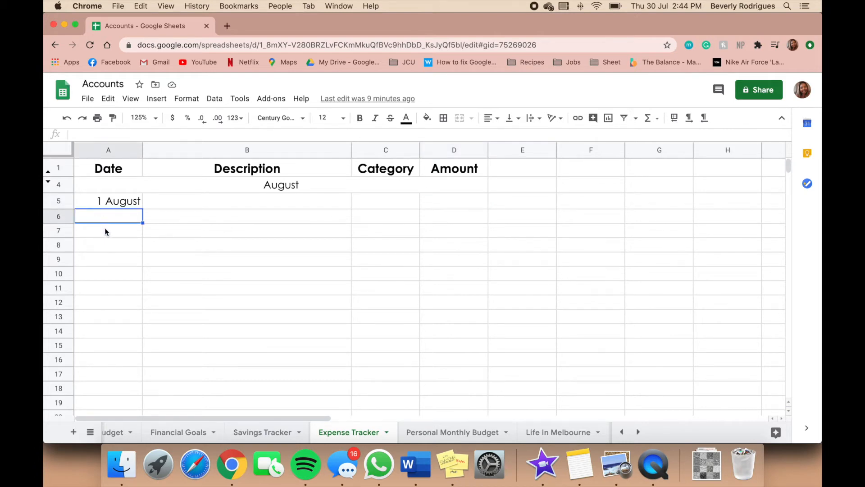
- Return to the Personal Monthly Budget sheet and look over its savings, summary and expense sections
{"action": "left_click", "coordinate": [425, 430]}
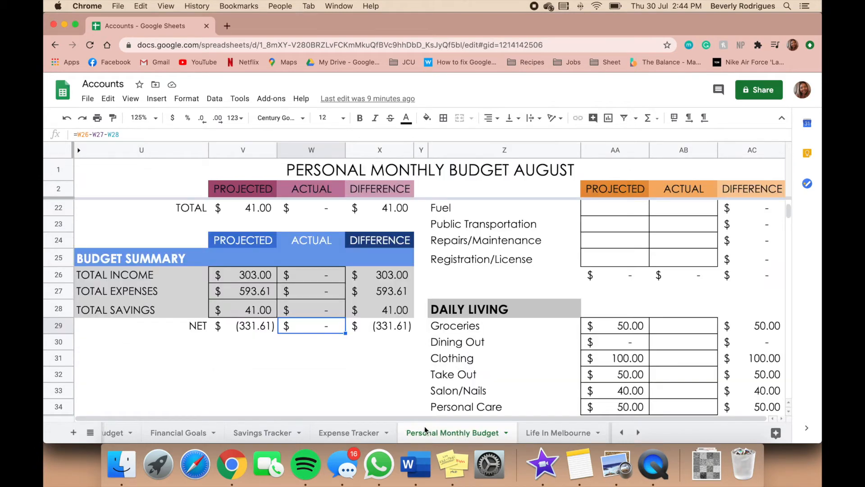
{"action": "scroll", "coordinate": [495, 343], "scroll_direction": "up", "scroll_amount": 5}
{"action": "scroll", "coordinate": [494, 343], "scroll_direction": "right", "scroll_amount": 2}
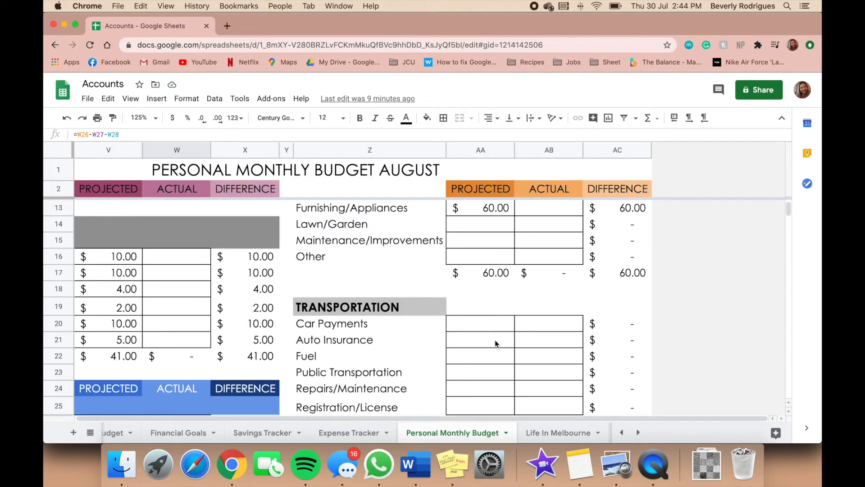
{"action": "scroll", "coordinate": [364, 318], "scroll_direction": "up", "scroll_amount": 5}
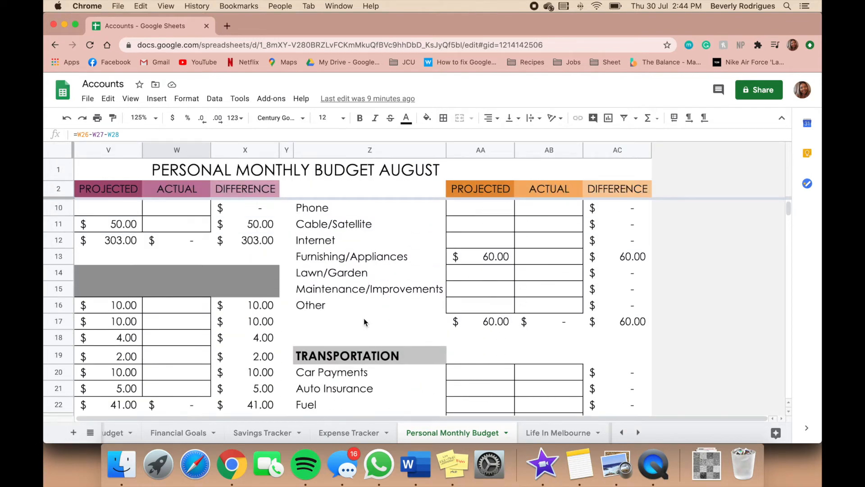
{"action": "scroll", "coordinate": [363, 318], "scroll_direction": "left", "scroll_amount": 2}
{"action": "scroll", "coordinate": [307, 292], "scroll_direction": "down", "scroll_amount": 7}
{"action": "scroll", "coordinate": [307, 292], "scroll_direction": "right", "scroll_amount": 2}
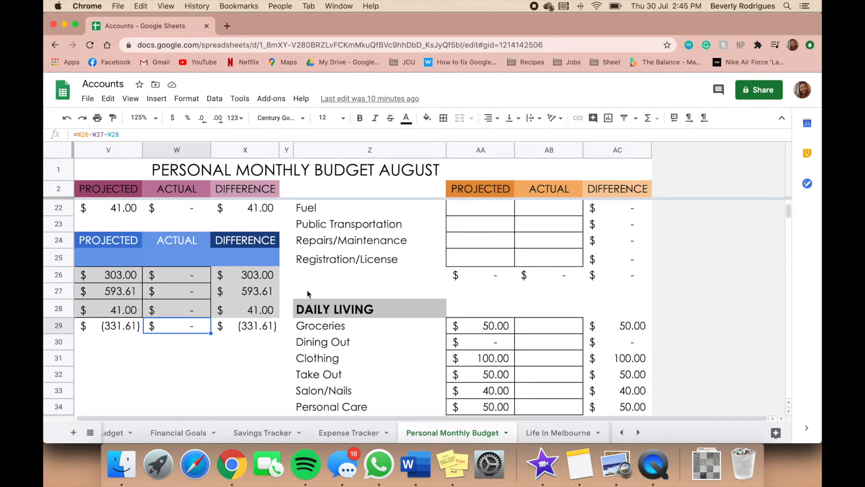
- Look through the Expense Tracker, Savings Tracker and Financial Goals sheets, finishing back on the Expense Tracker
{"action": "left_click", "coordinate": [337, 432]}
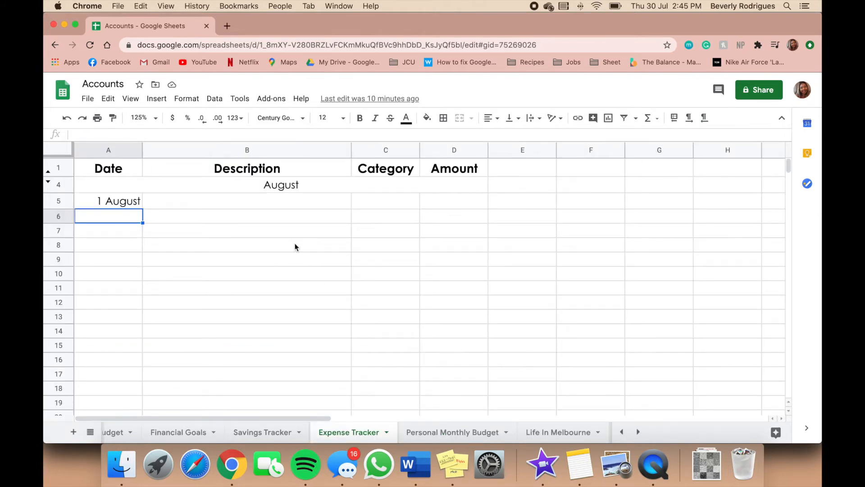
{"action": "scroll", "coordinate": [324, 431], "scroll_direction": "left", "scroll_amount": 2}
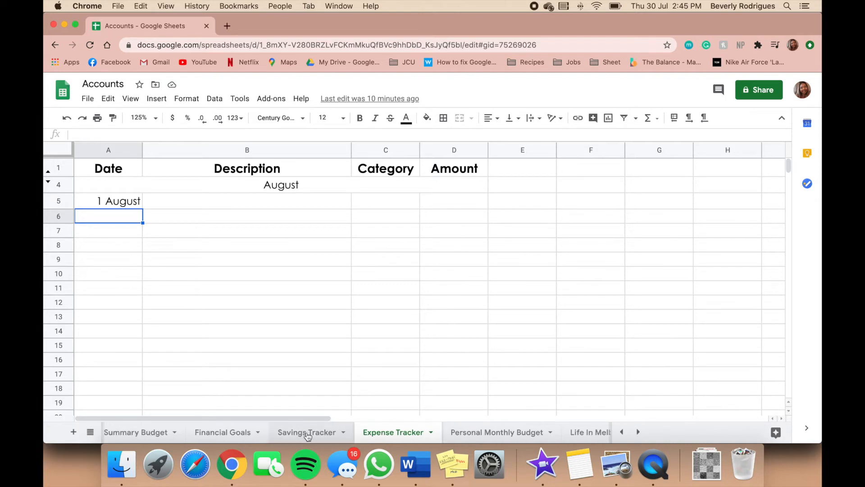
{"action": "left_click", "coordinate": [307, 432]}
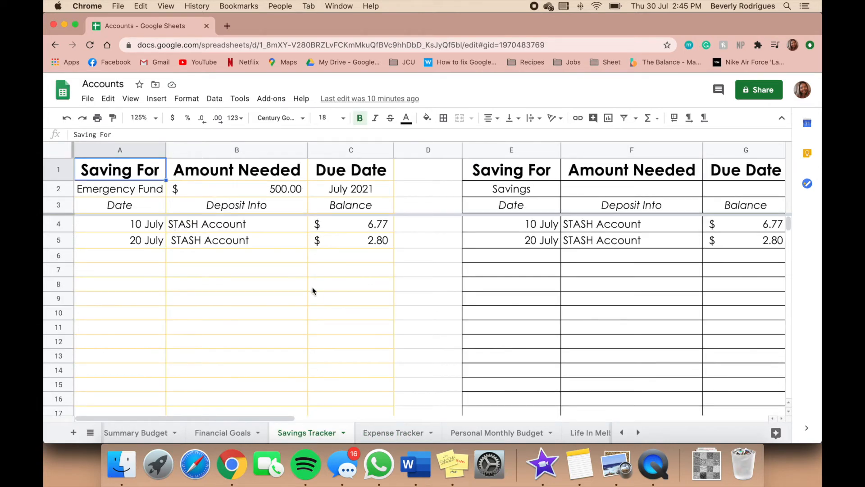
{"action": "scroll", "coordinate": [353, 243], "scroll_direction": "right", "scroll_amount": 12}
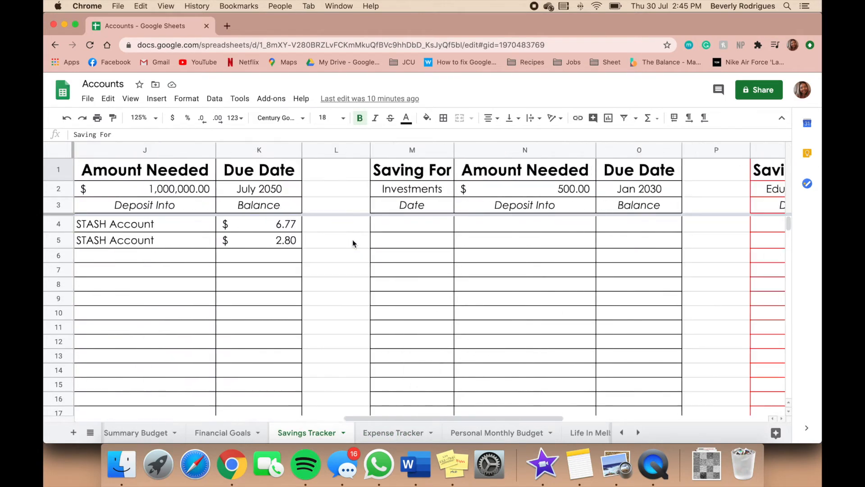
{"action": "scroll", "coordinate": [352, 239], "scroll_direction": "left", "scroll_amount": 12}
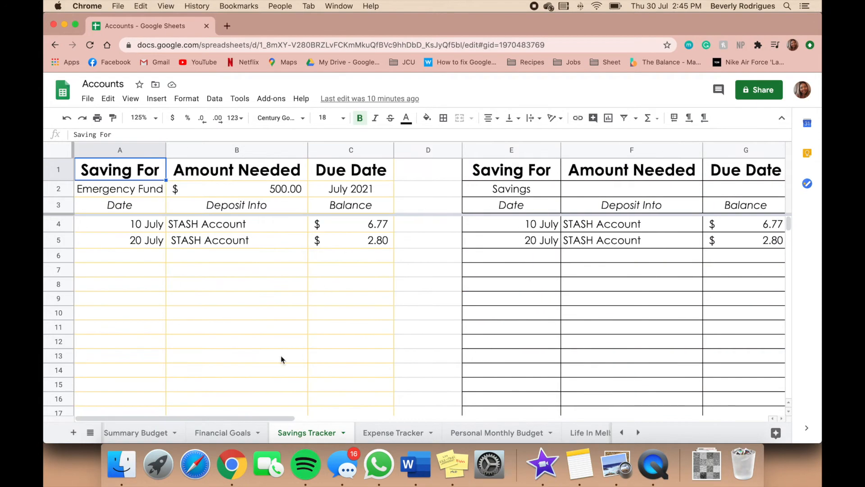
{"action": "left_click", "coordinate": [215, 433]}
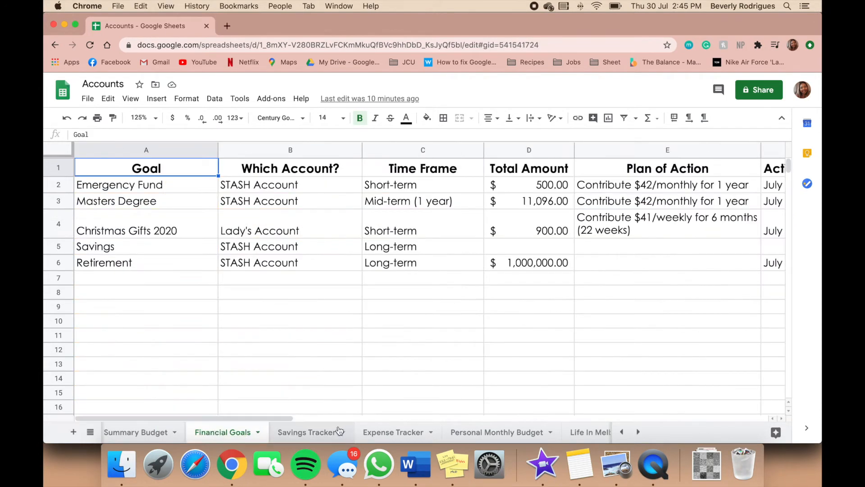
{"action": "left_click", "coordinate": [401, 435]}
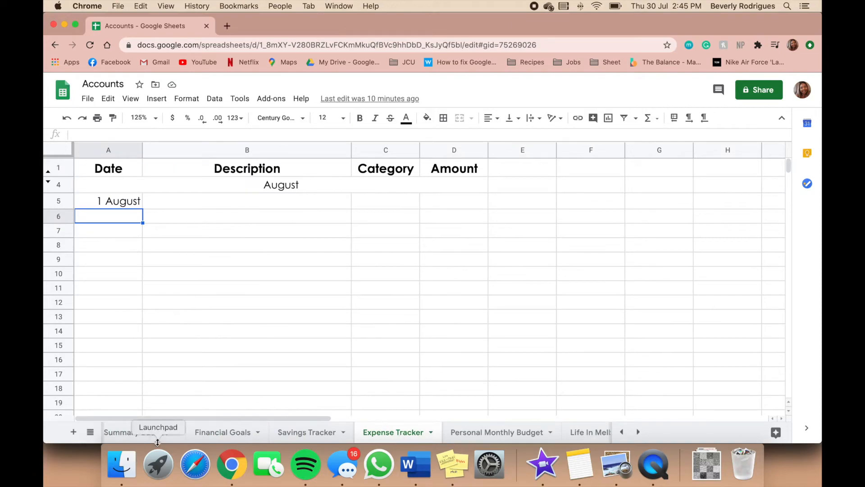